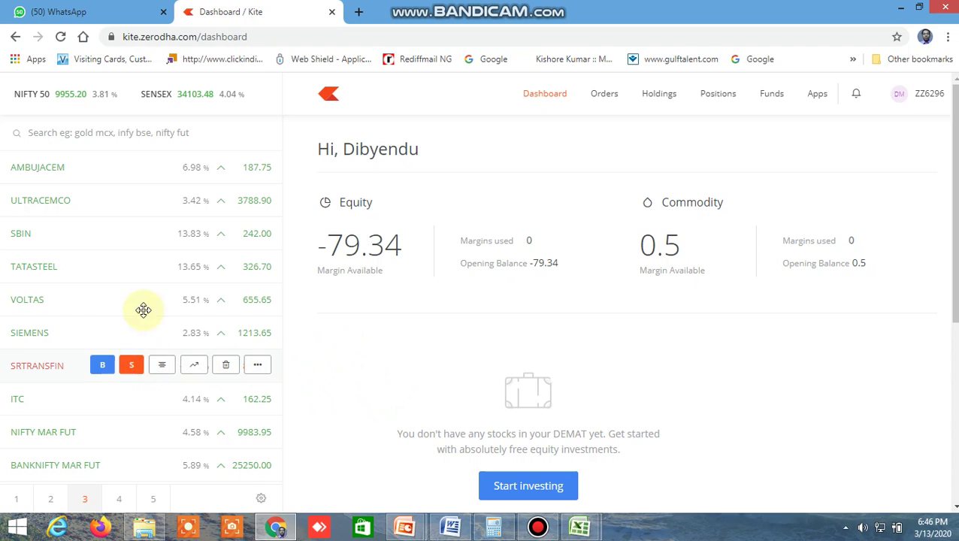
pyautogui.moveTo(233, 314)
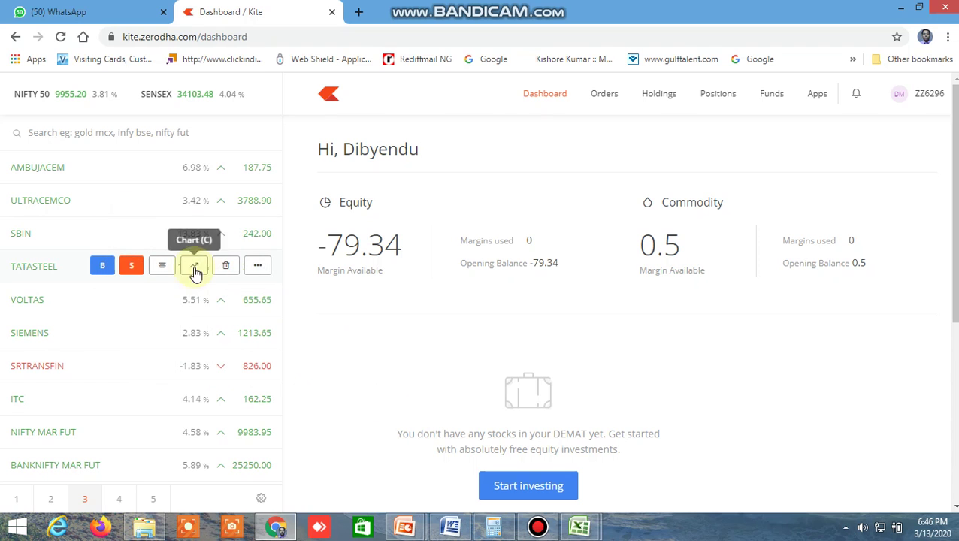
pyautogui.click(107, 15)
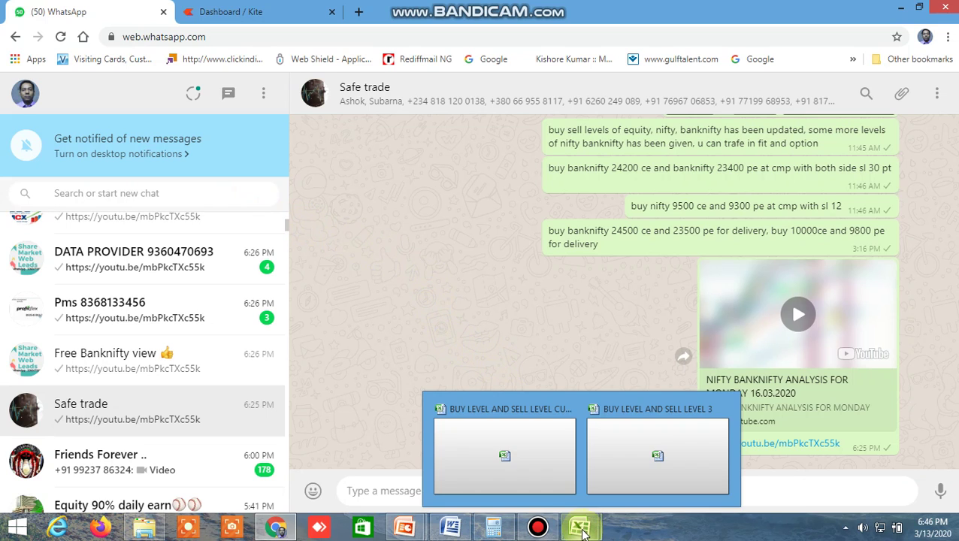
pyautogui.click(267, 13)
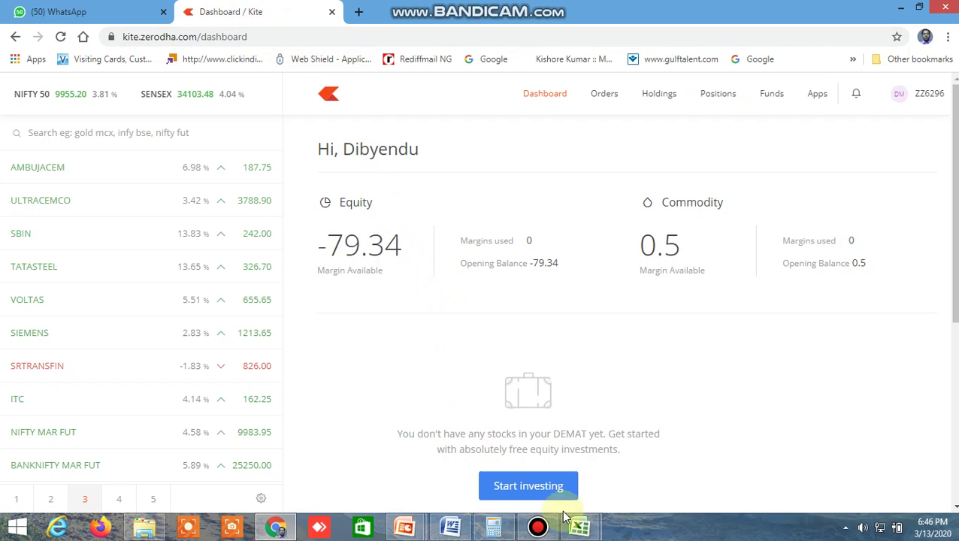
# Switch to the BUY LEVEL AND SELL LEVEL CUM SCREENER workbook in Excel and select the BUY ABOVE header cell.
pyautogui.moveTo(579, 526)
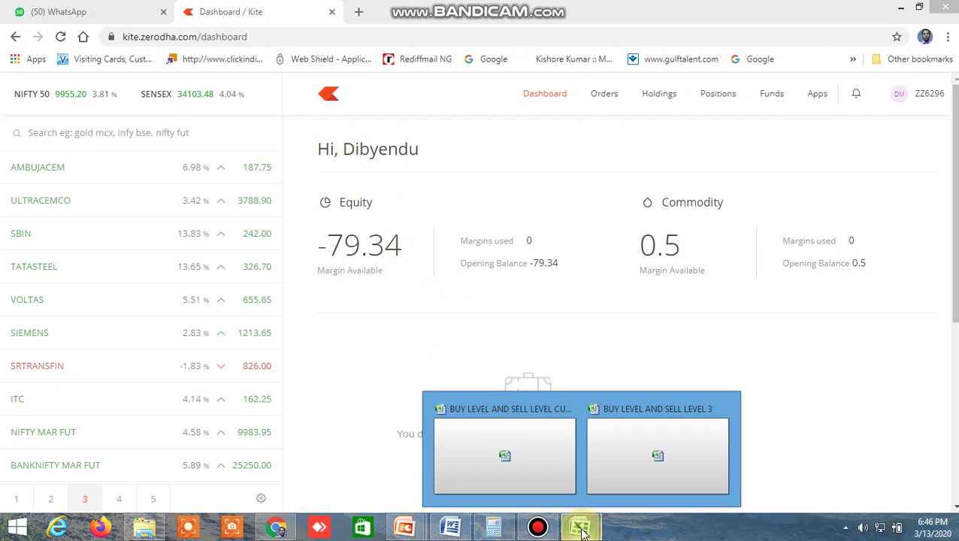
pyautogui.click(524, 467)
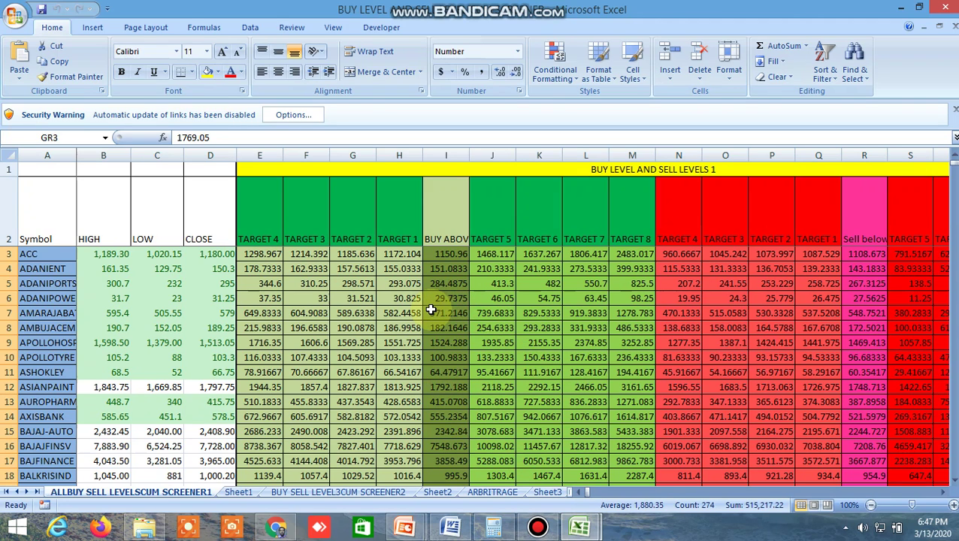
pyautogui.click(456, 219)
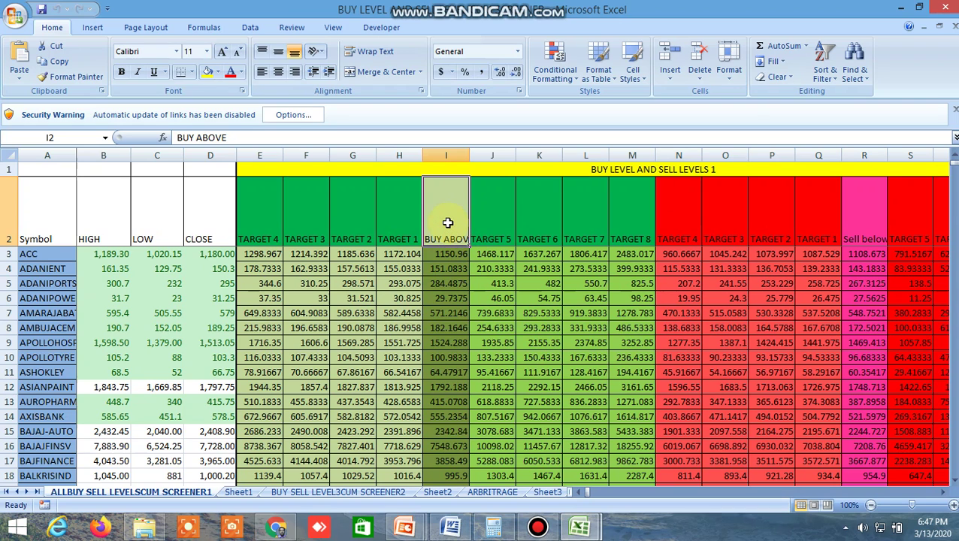
# Switch to WhatsApp Web and download "BUY LEVEL AND SELL LEVEL CUM SCREENER 1.xlsx" from today's 1:42 AM files in the Safe trade chat.
pyautogui.click(285, 524)
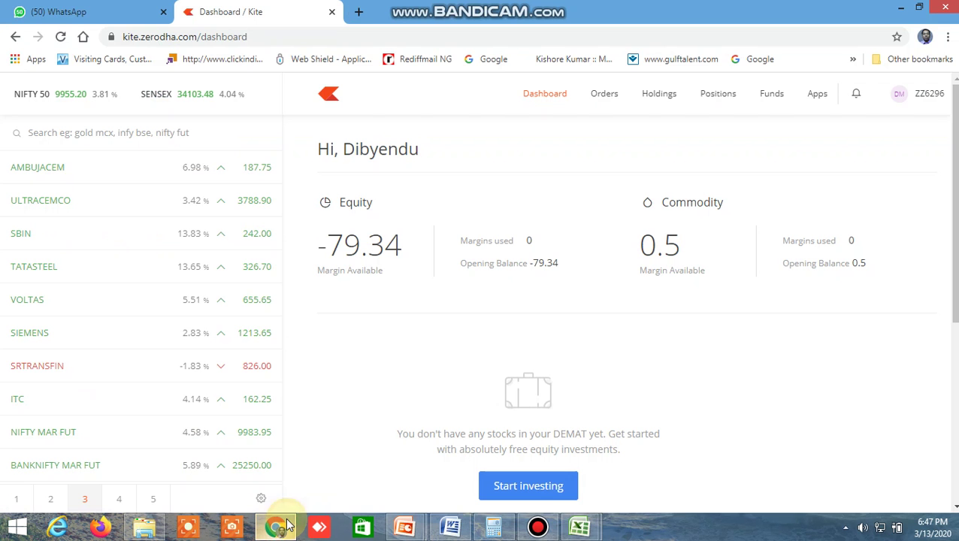
pyautogui.click(122, 12)
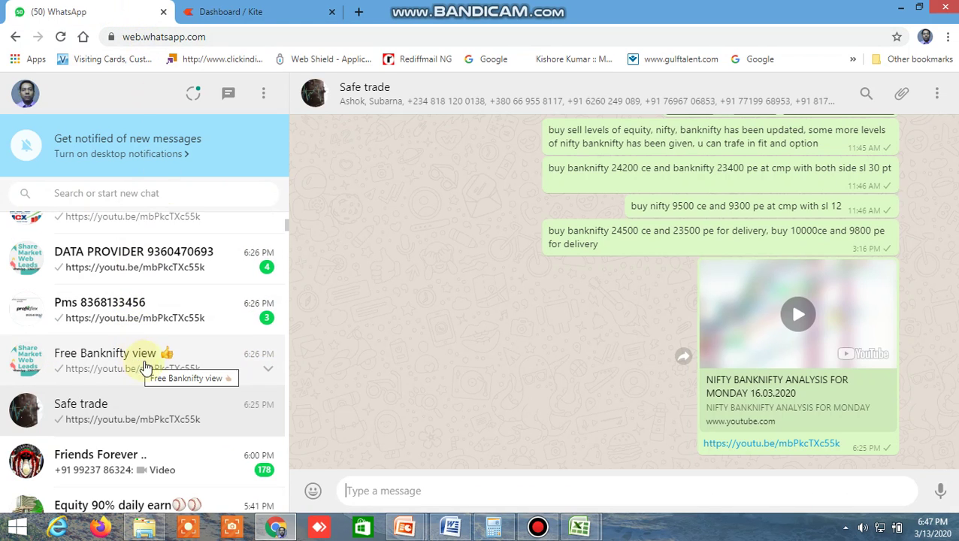
pyautogui.scroll(2, 480, 394)
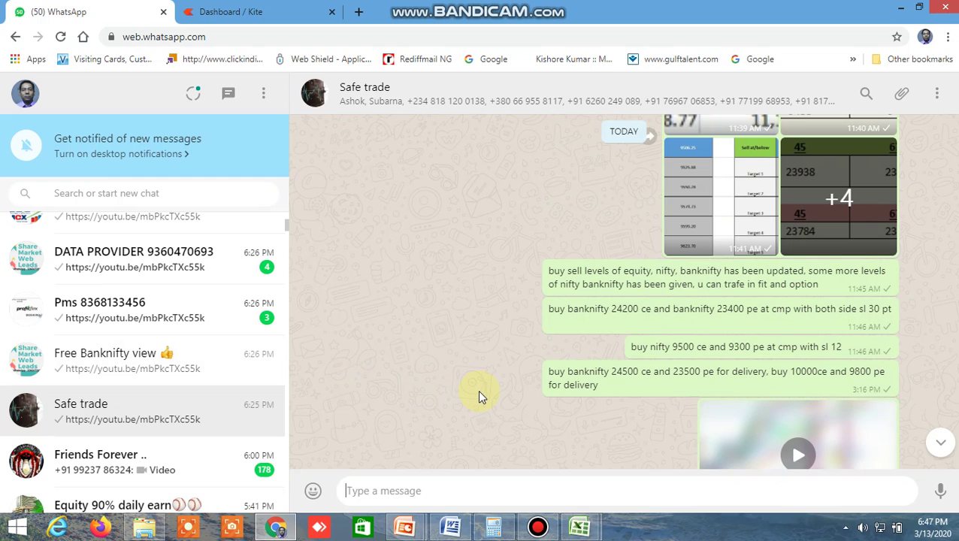
pyautogui.scroll(3, 479, 397)
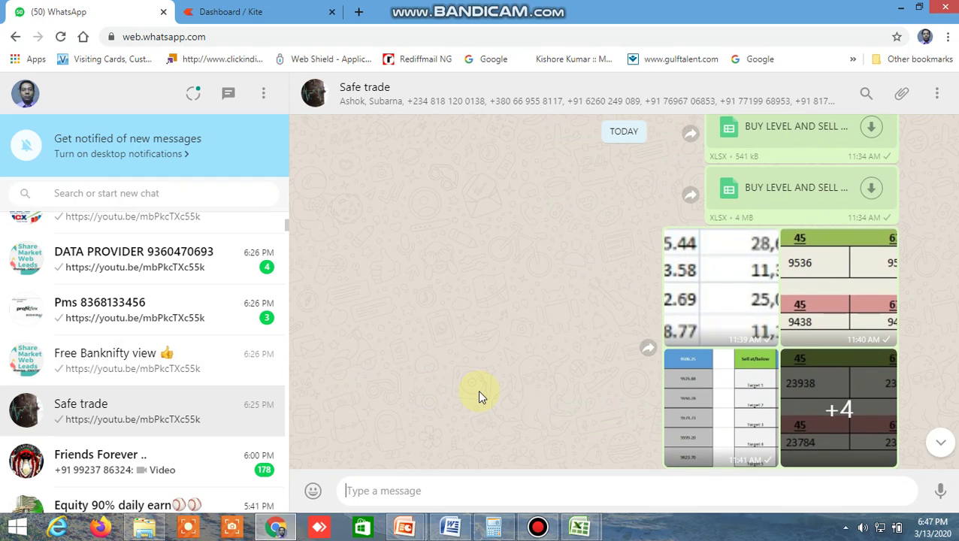
pyautogui.scroll(3, 481, 397)
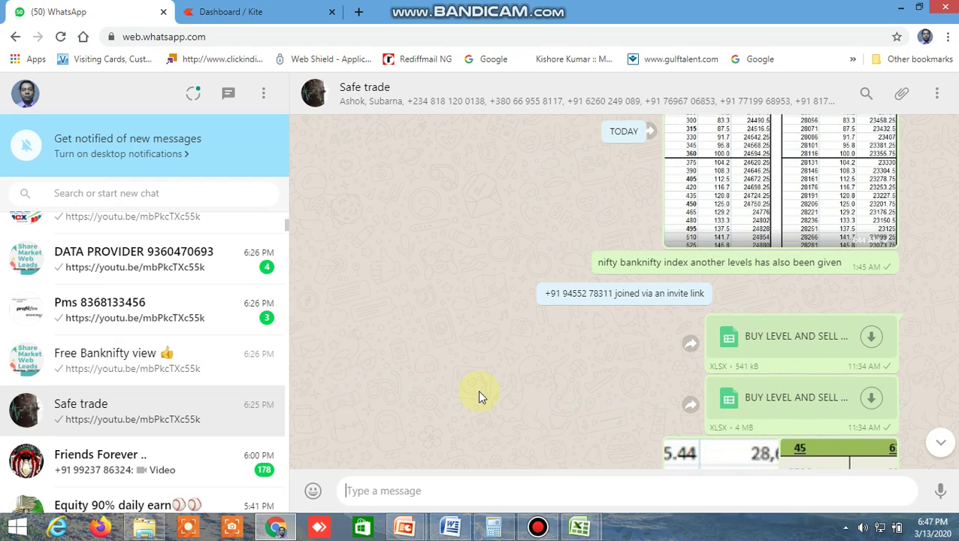
pyautogui.scroll(-2, 488, 398)
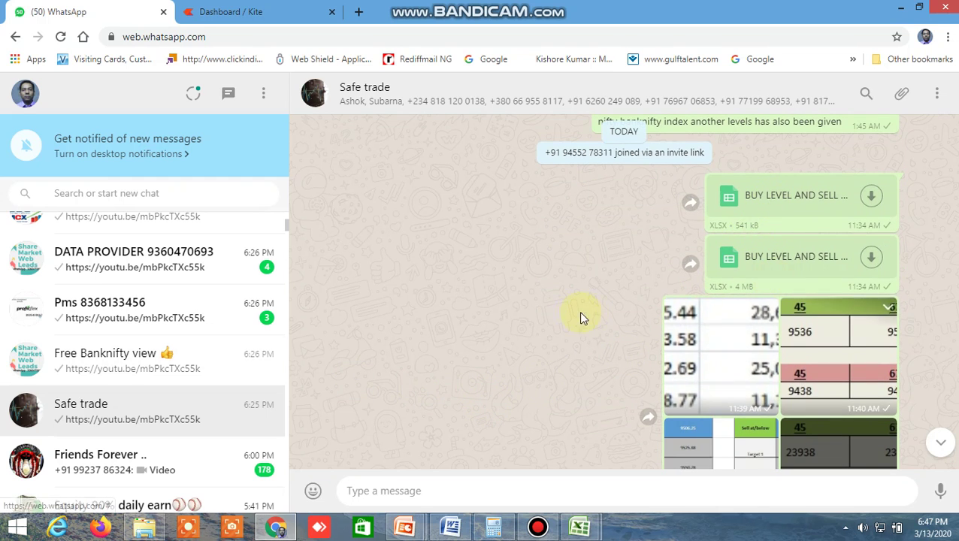
pyautogui.scroll(1, 475, 327)
pyautogui.scroll(-2, 477, 328)
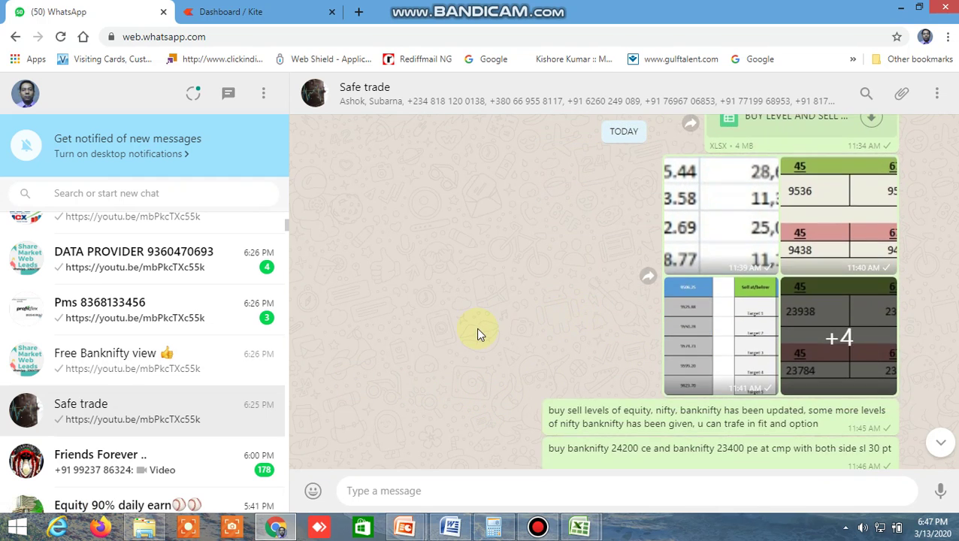
pyautogui.scroll(6, 476, 327)
pyautogui.scroll(5, 476, 327)
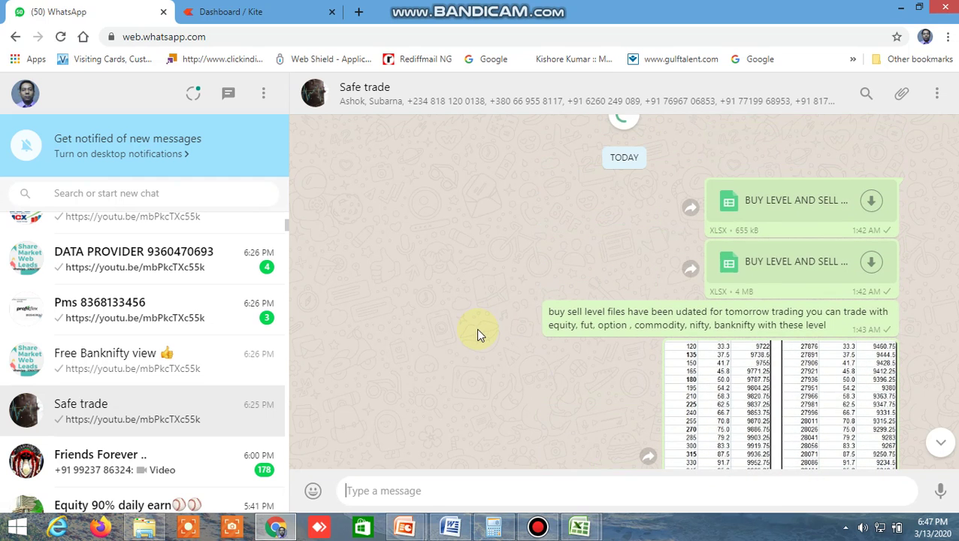
pyautogui.click(873, 264)
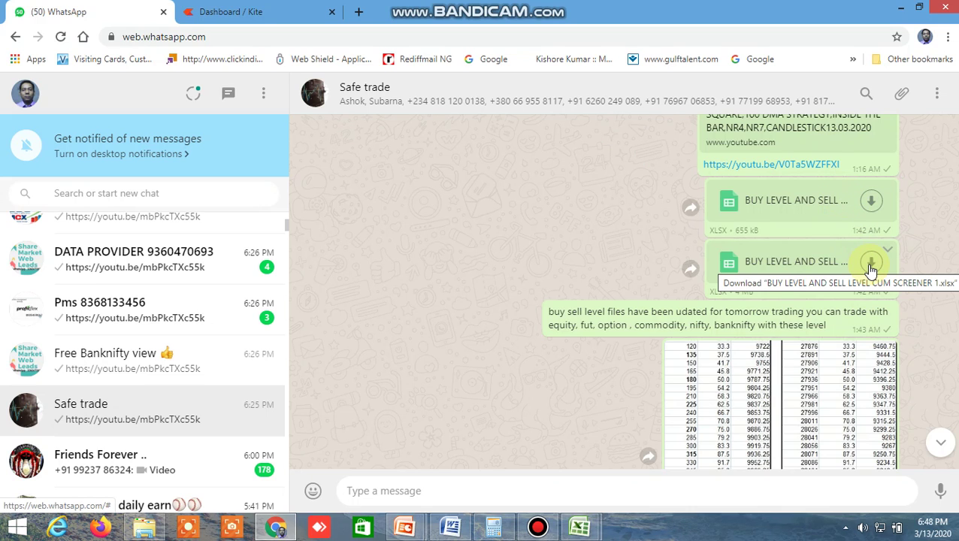
pyautogui.click(870, 266)
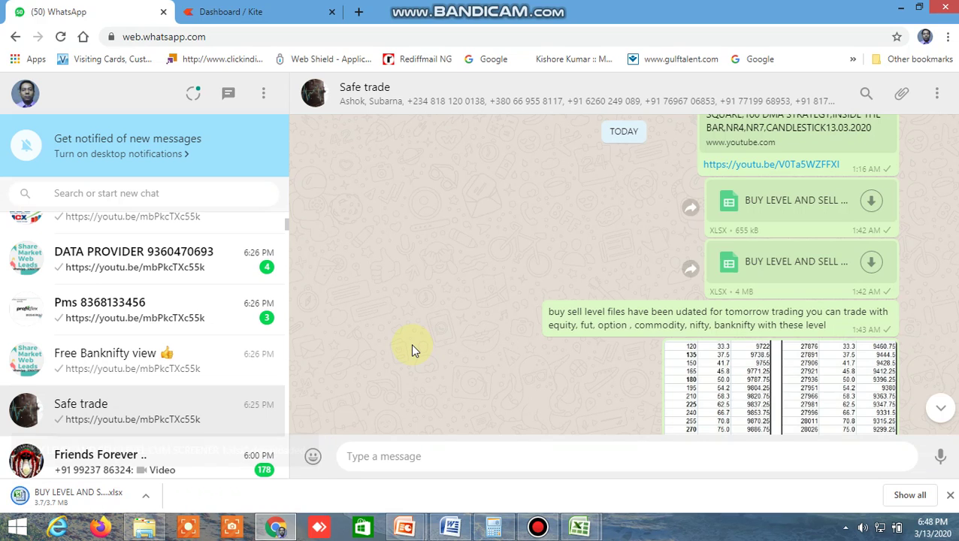
# Open the downloaded BUY LEVEL AND SELL LEVEL CUM SCREENER 1 workbook in Excel and bring its window to the front.
pyautogui.click(149, 494)
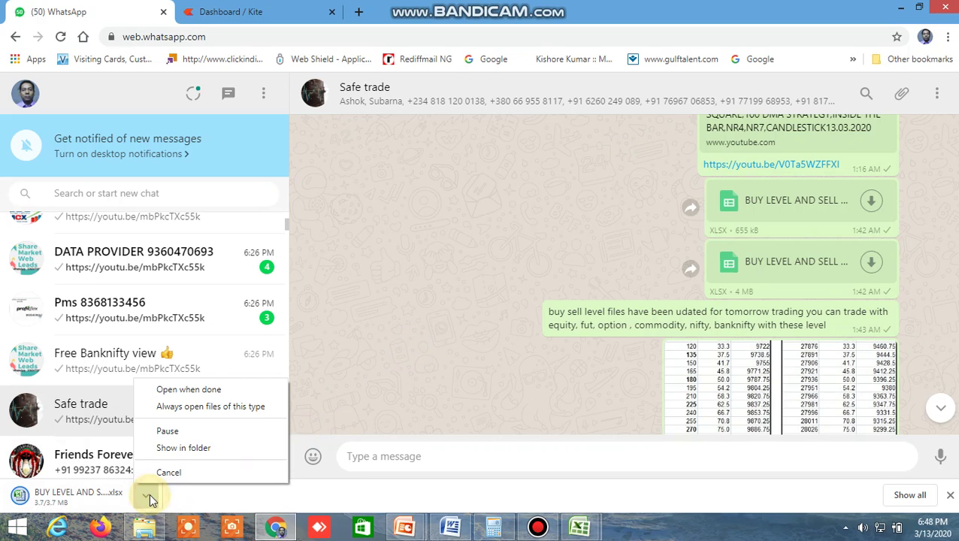
pyautogui.click(366, 387)
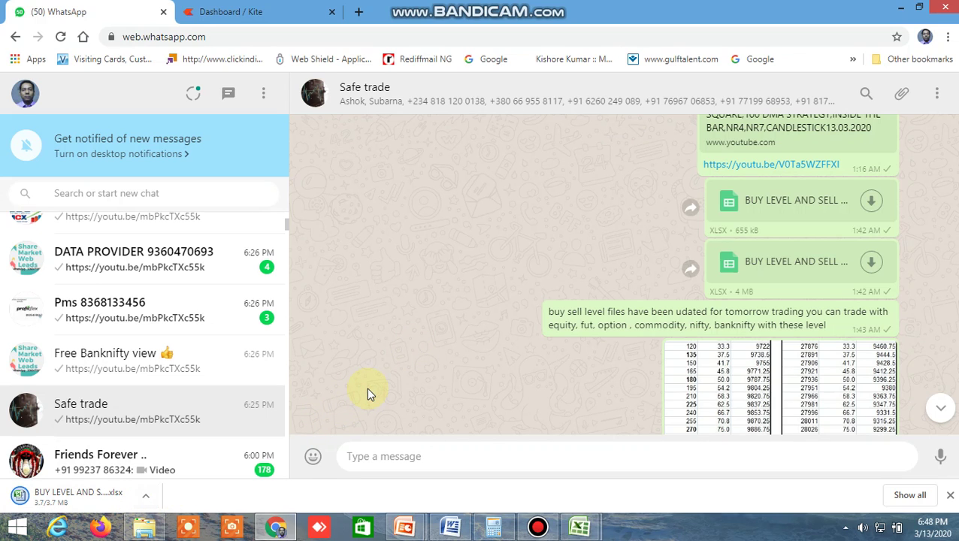
pyautogui.click(144, 497)
pyautogui.click(192, 406)
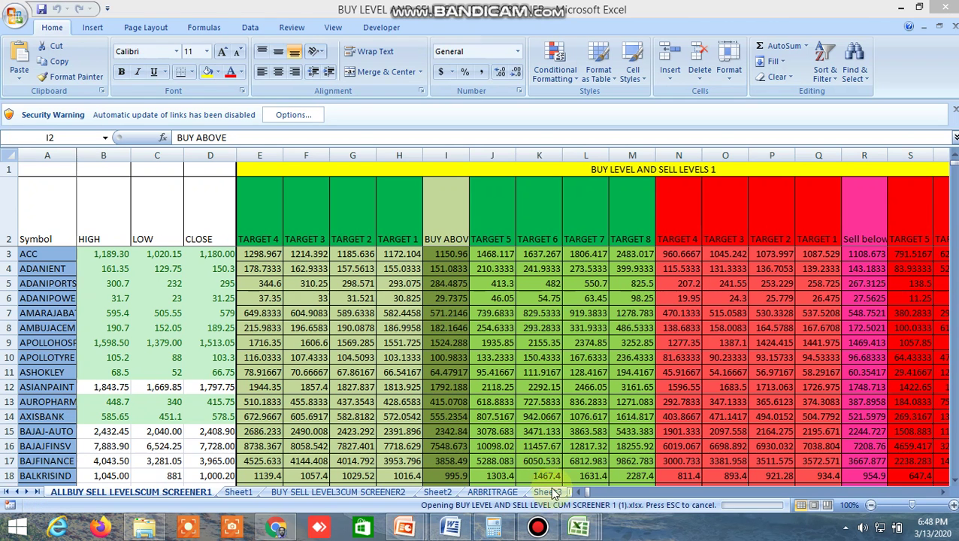
pyautogui.moveTo(583, 530)
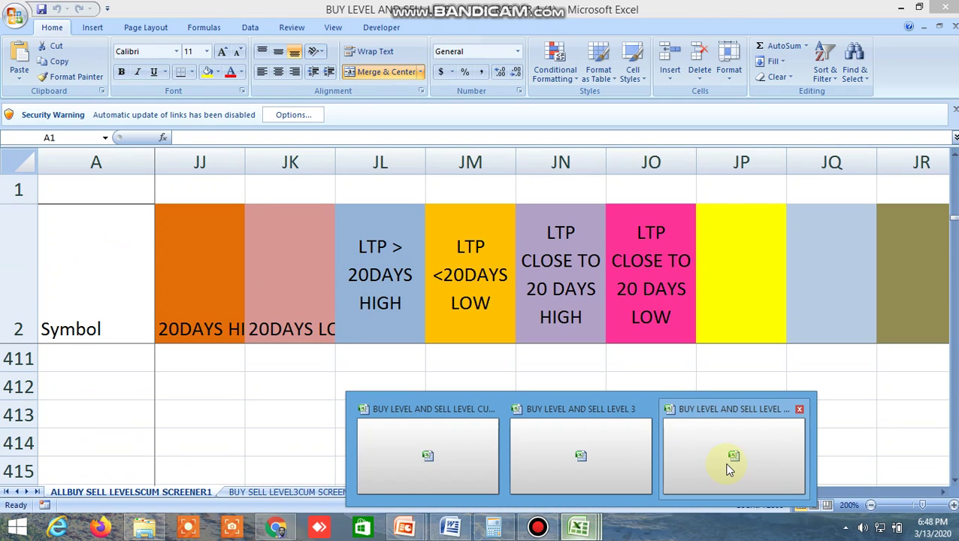
pyautogui.click(721, 464)
# Examine the BUY LEVEL AND SELL LEVELS 1 section from the first symbol row, covering the TARGET and BUY ABOVE columns.
pyautogui.scroll(20, 606, 421)
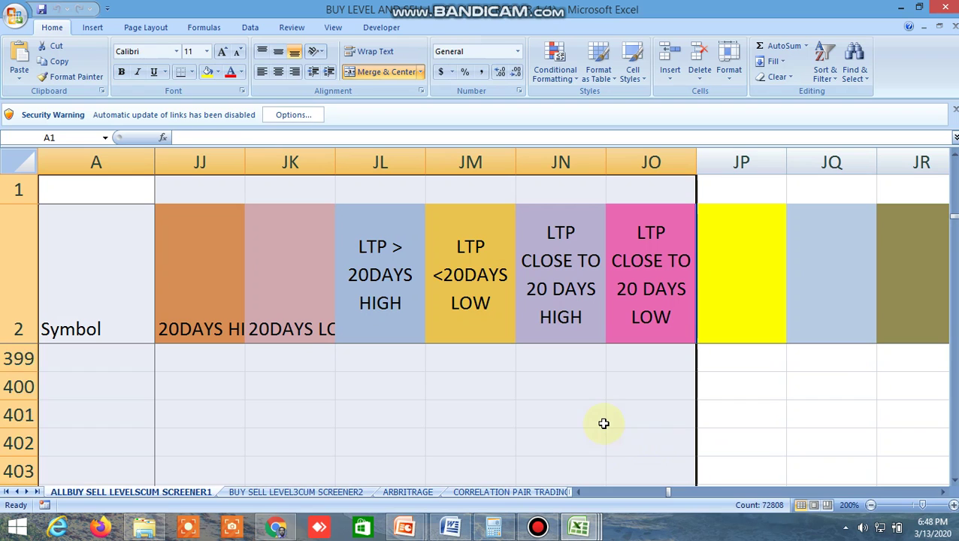
pyautogui.scroll(20, 595, 418)
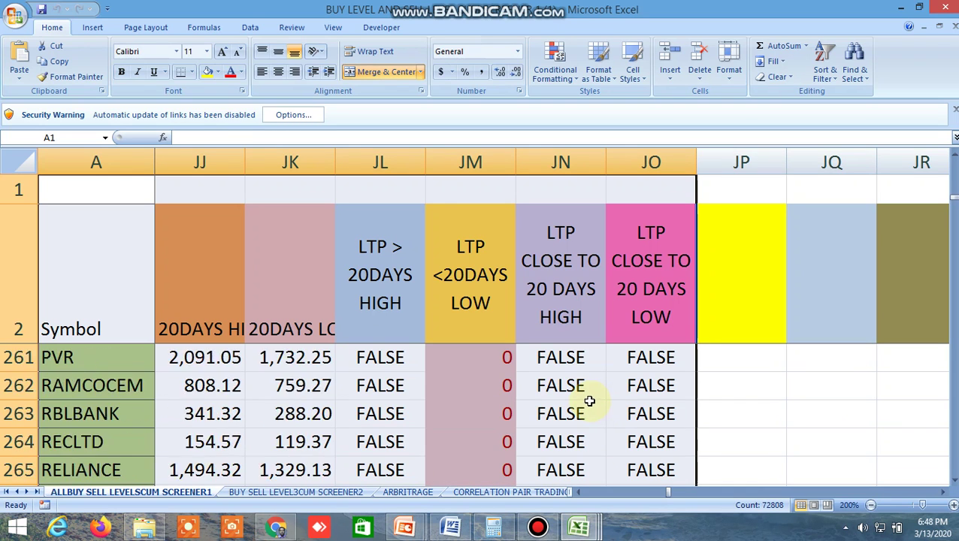
pyautogui.scroll(20, 571, 381)
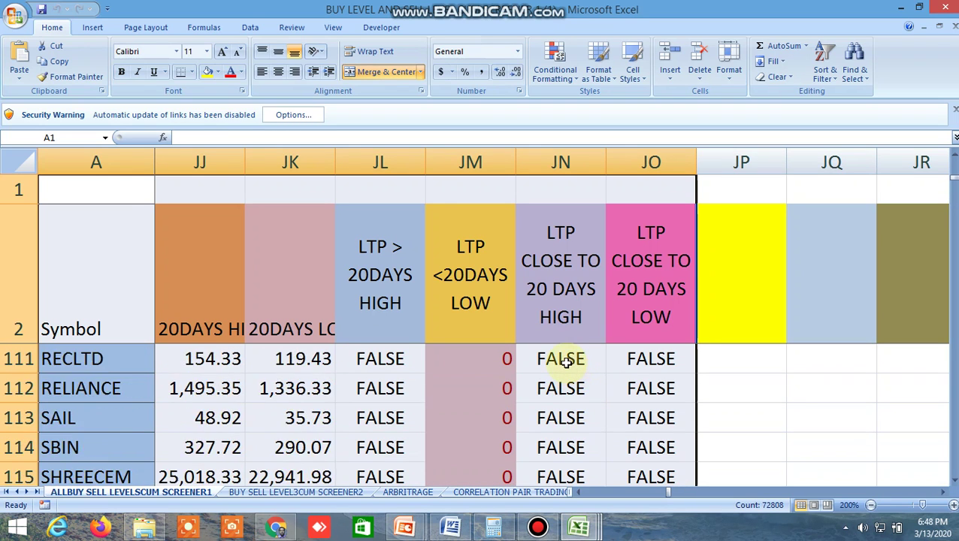
pyautogui.scroll(8, 556, 341)
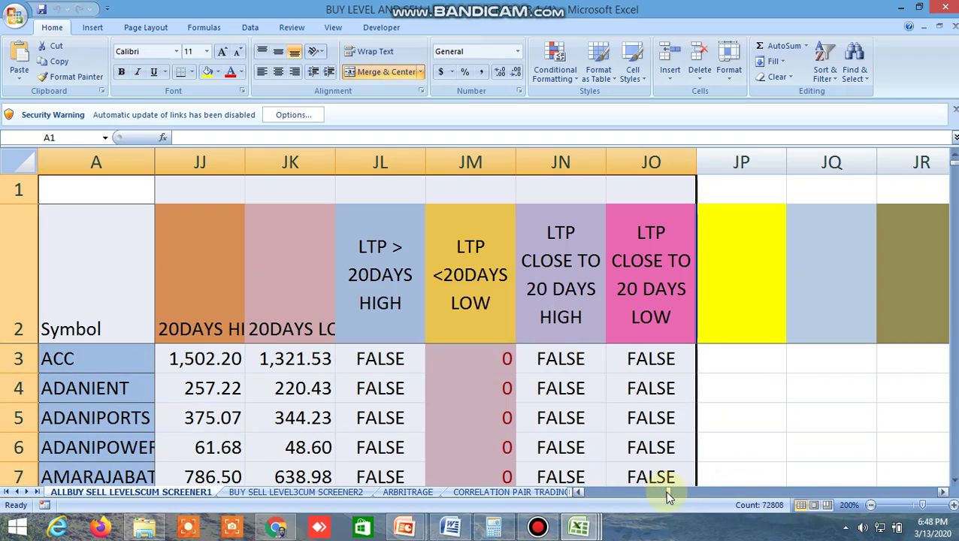
pyautogui.moveTo(664, 491); pyautogui.dragTo(580, 492)
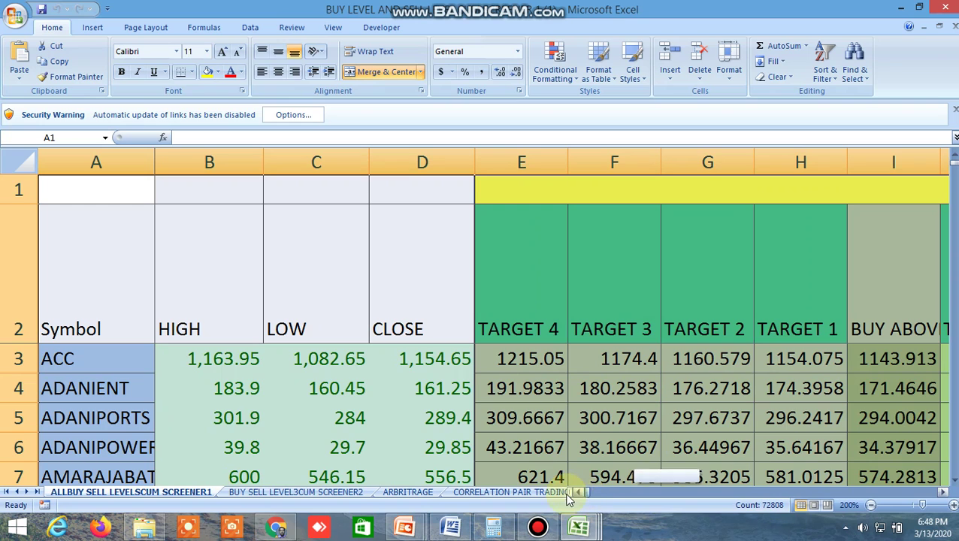
pyautogui.click(944, 493)
pyautogui.click(944, 492)
pyautogui.click(944, 492)
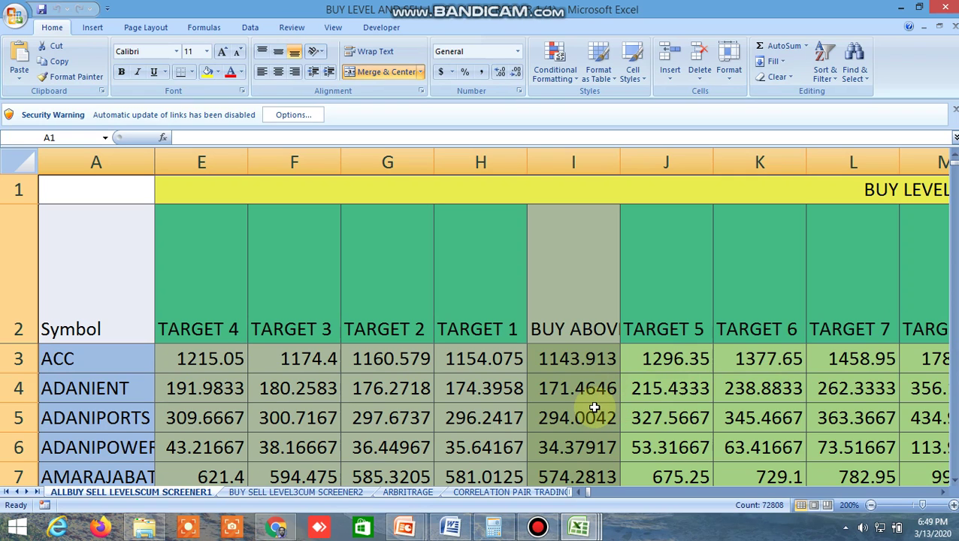
# Find the BAJAJFINSV row and select its BUY ABOVE value, followed by its value in the red TARGET 4 column.
pyautogui.scroll(-2, 599, 407)
pyautogui.scroll(-2, 592, 408)
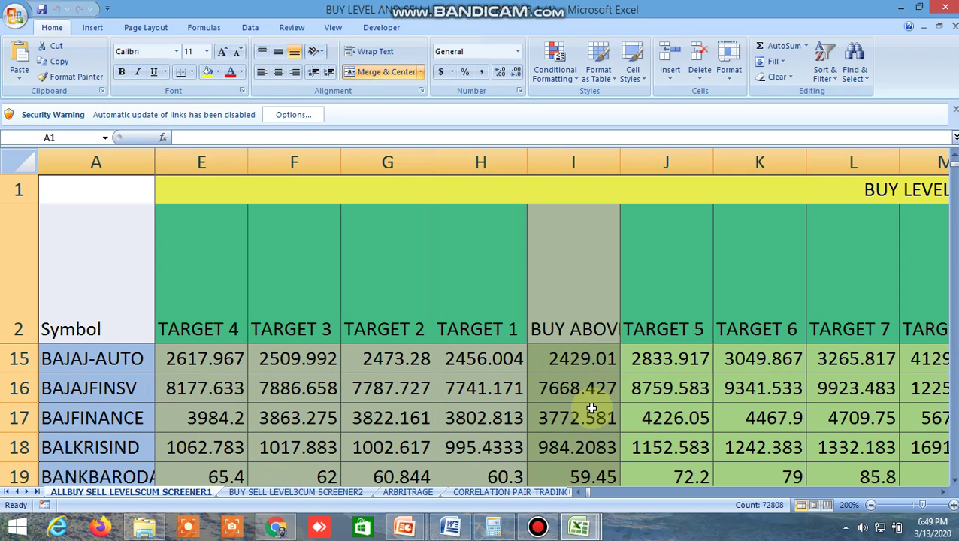
pyautogui.click(578, 387)
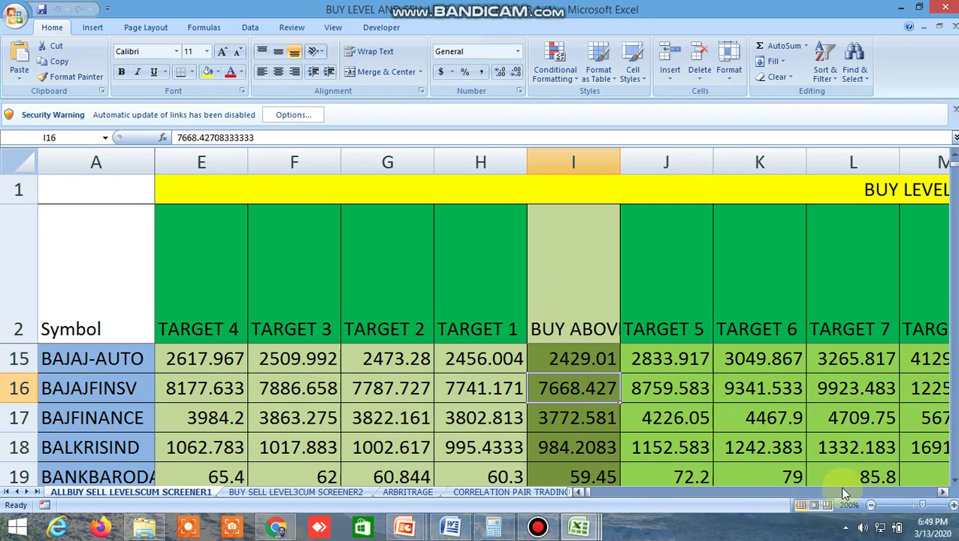
pyautogui.click(944, 493)
pyautogui.click(944, 494)
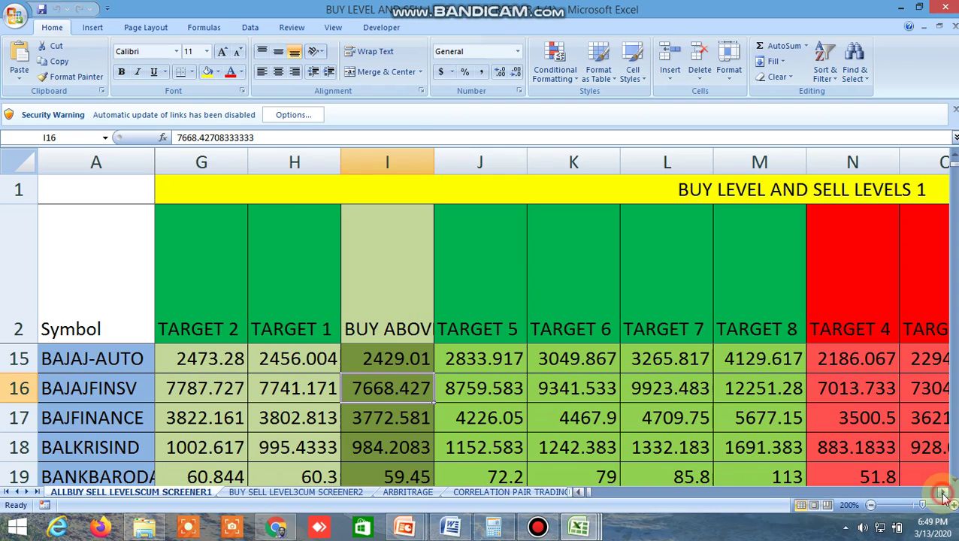
pyautogui.click(849, 394)
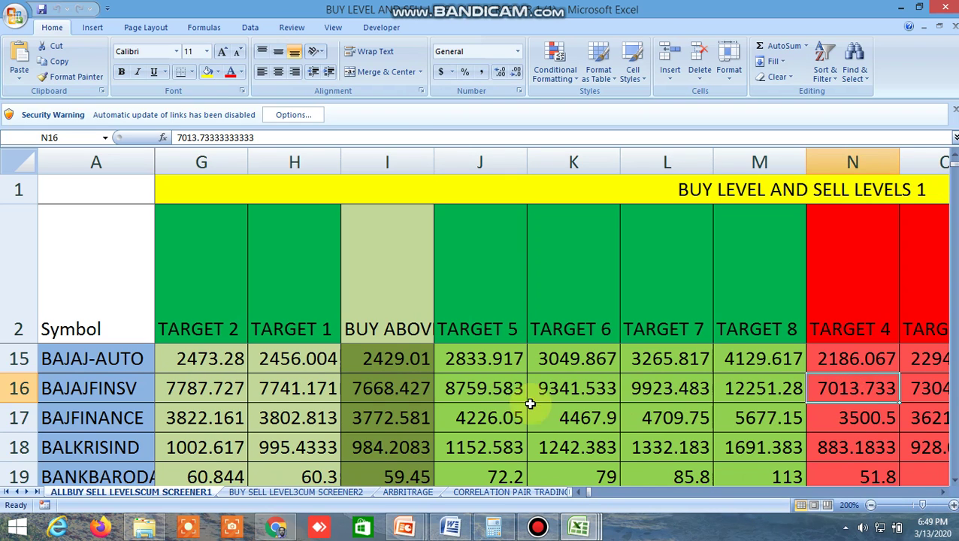
# Switch to Zerodha Kite in Chrome, open the ULTRACEMCO chart and set its interval to 5 Min.
pyautogui.click(279, 528)
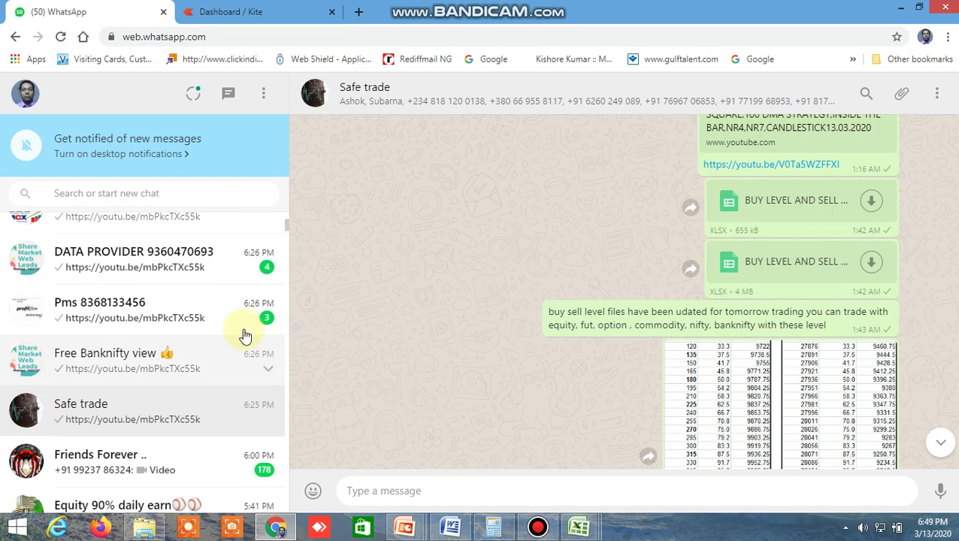
pyautogui.click(209, 19)
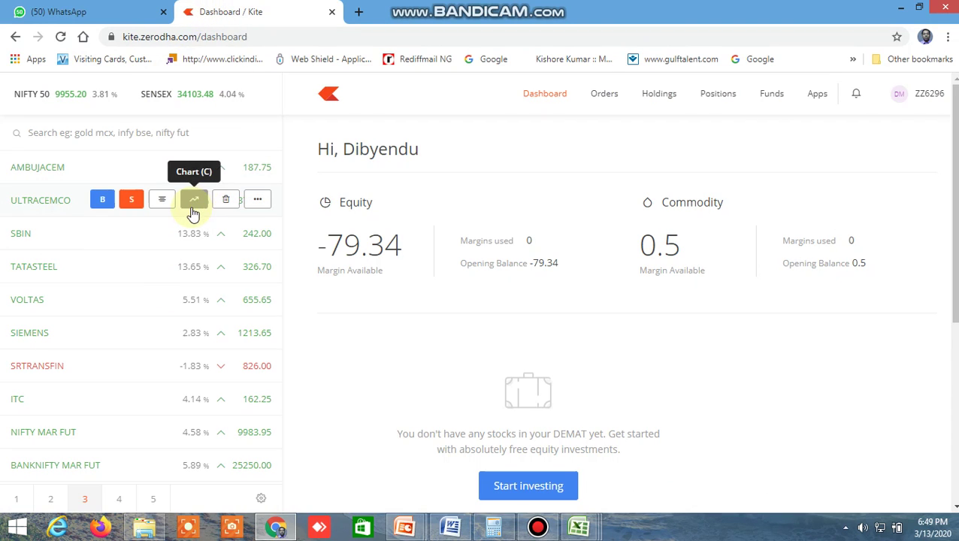
pyautogui.click(193, 203)
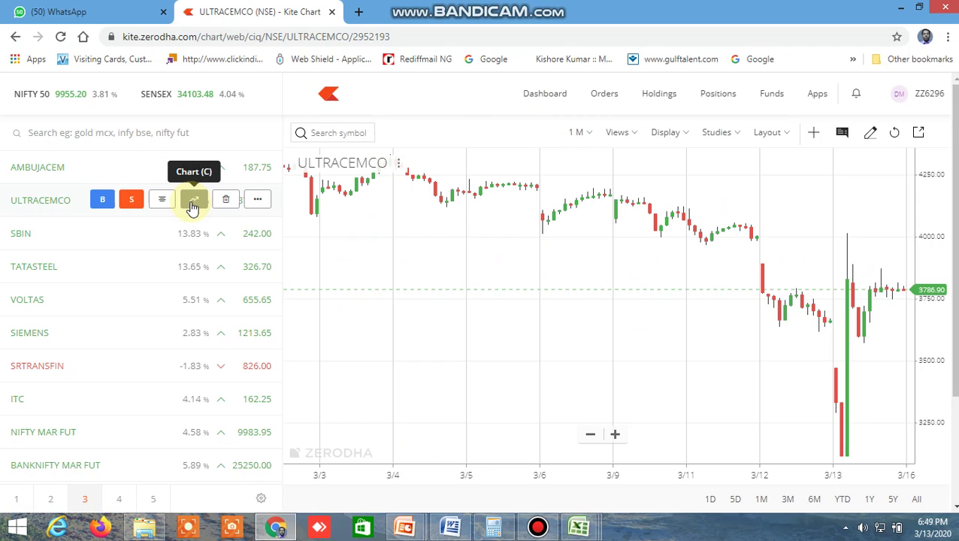
pyautogui.click(590, 136)
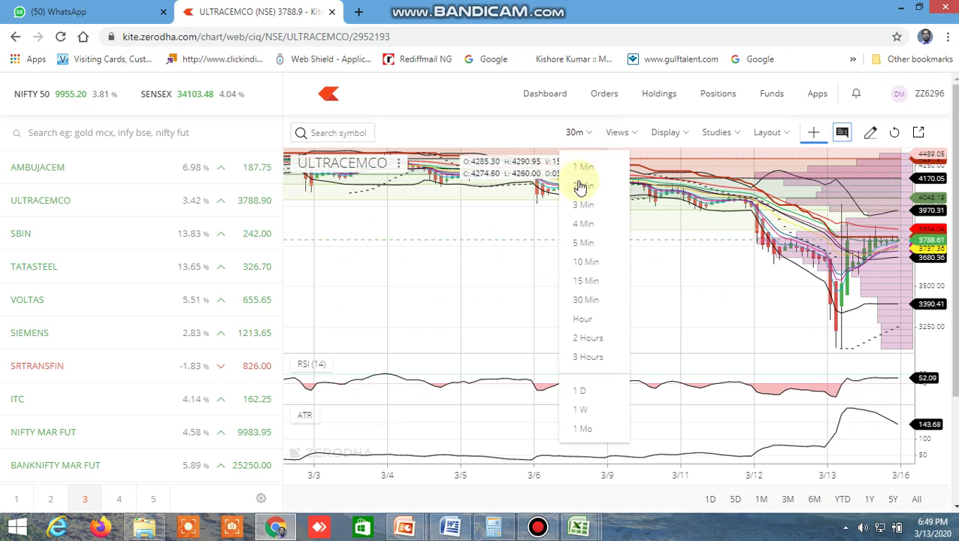
pyautogui.click(584, 244)
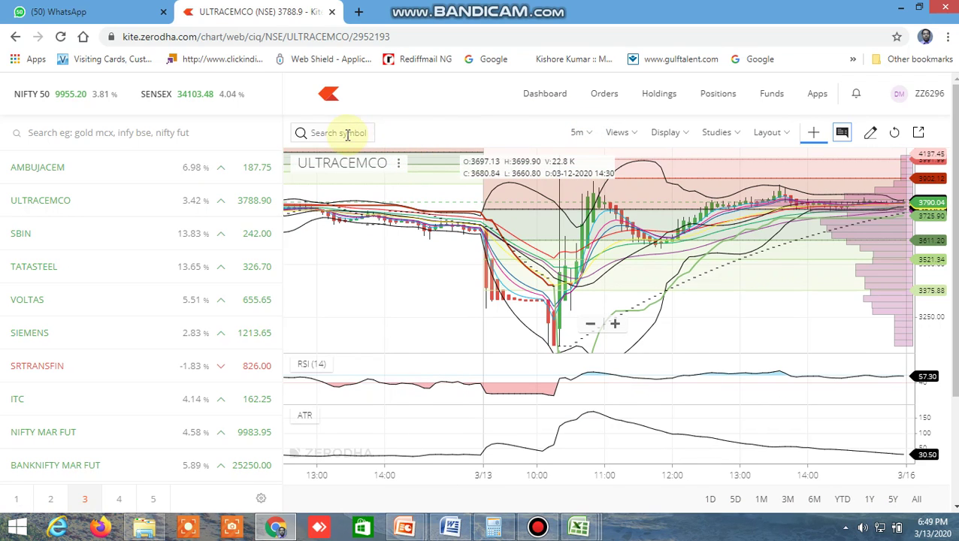
# Open the NSE chart for BAJAJFINSV through the chart's symbol search and set its interval to 5 Min.
pyautogui.click(347, 133)
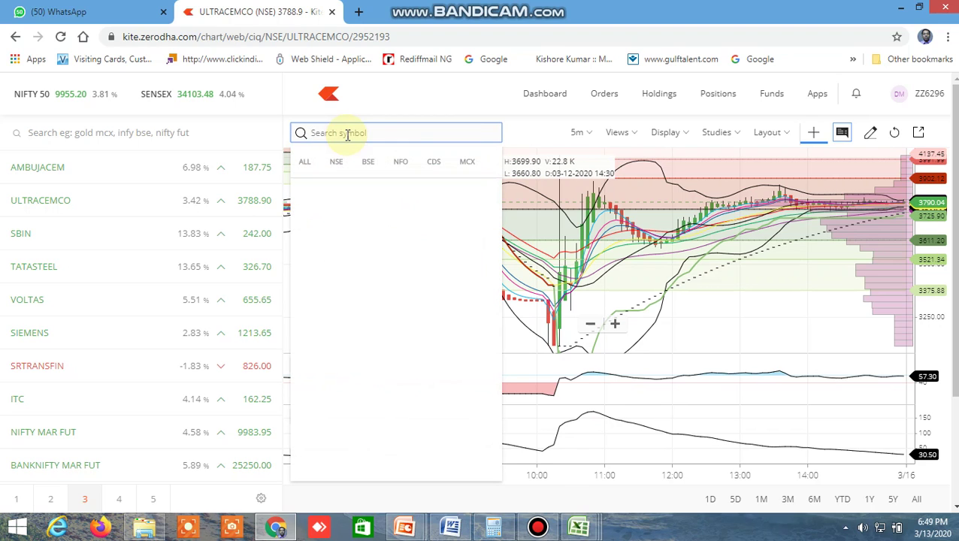
pyautogui.write('BAJA')
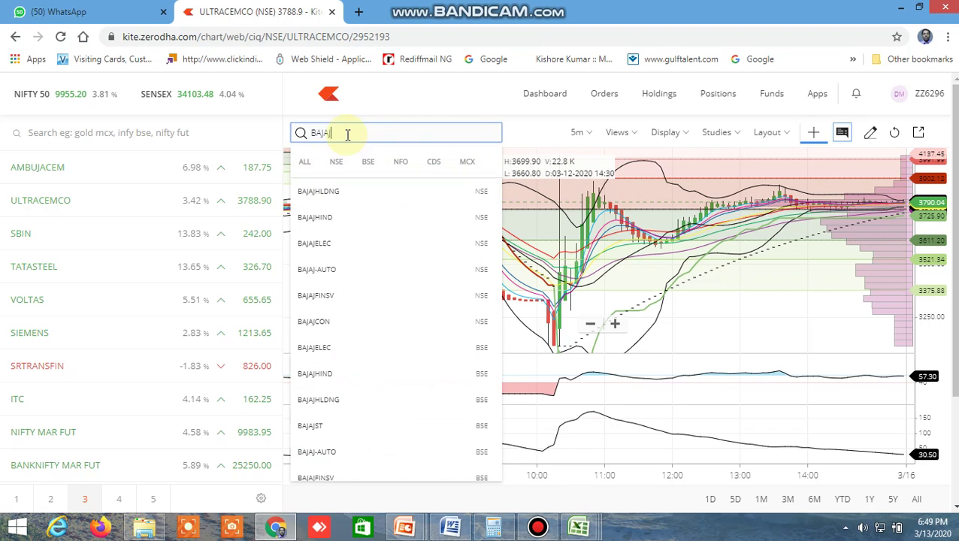
pyautogui.write('FINSV')
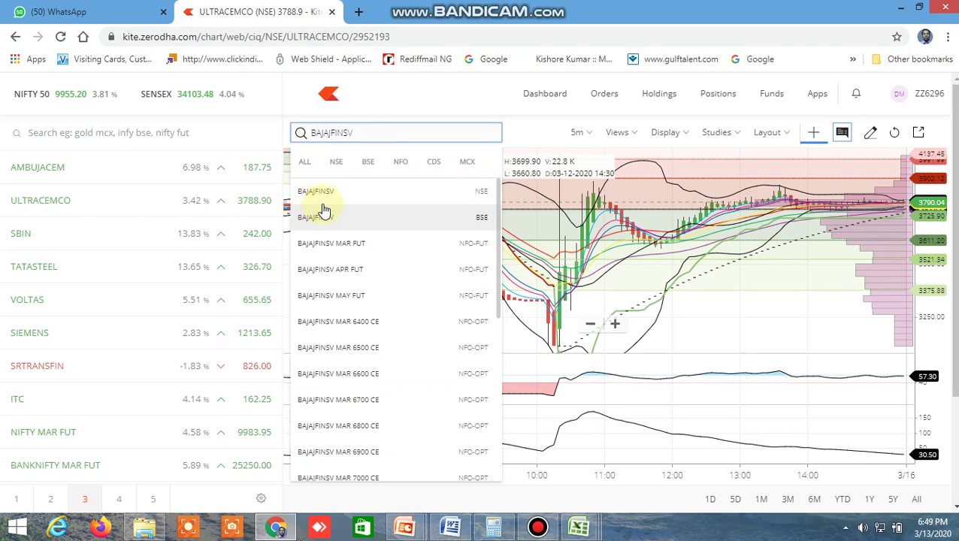
pyautogui.click(326, 190)
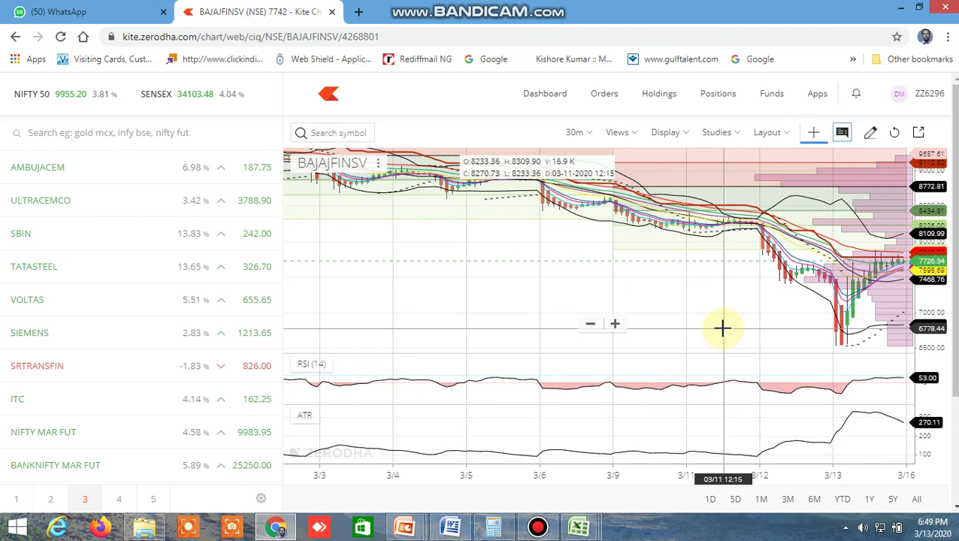
pyautogui.click(579, 133)
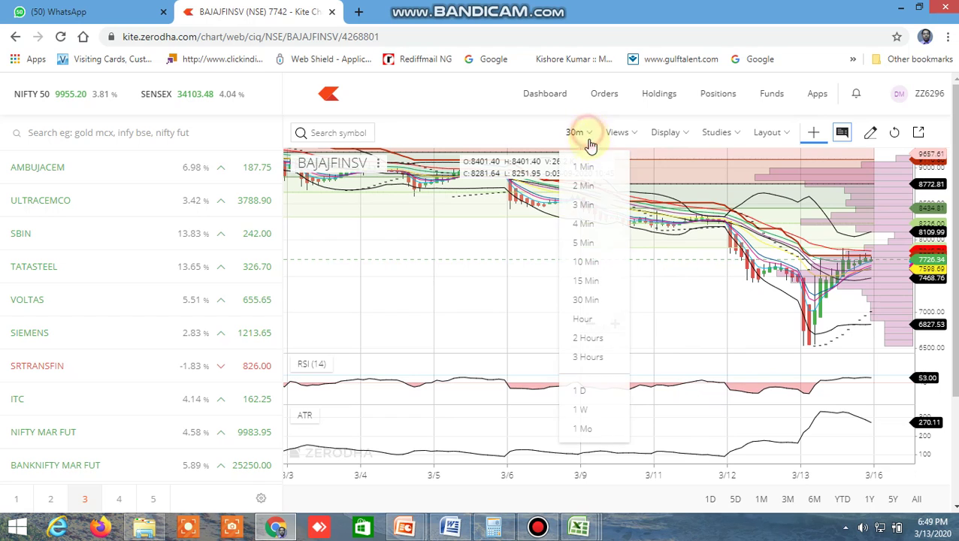
pyautogui.click(594, 244)
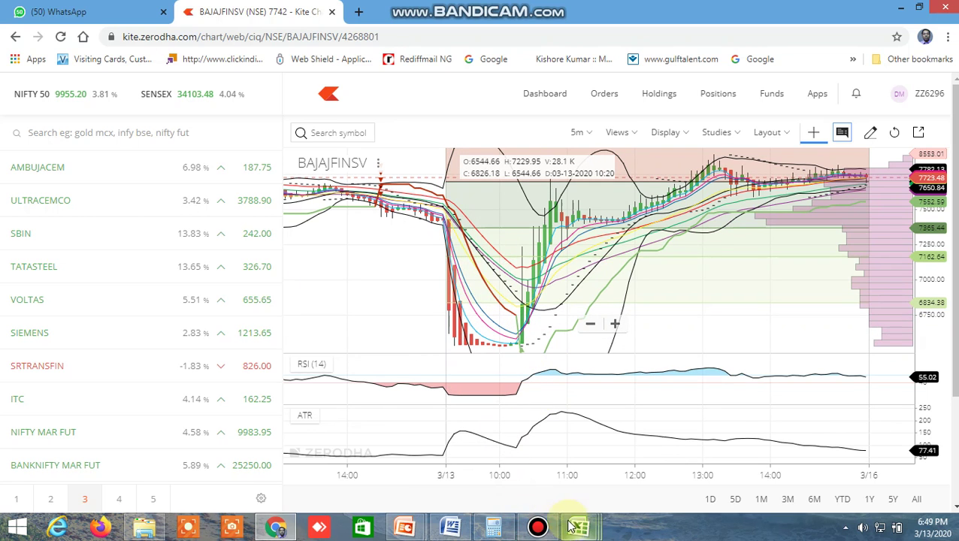
# Check BAJAJFINSV's BUY ABOVE and red TARGET 4 values in the Excel screener workbook, and return to its Kite chart.
pyautogui.moveTo(576, 523)
pyautogui.click(744, 459)
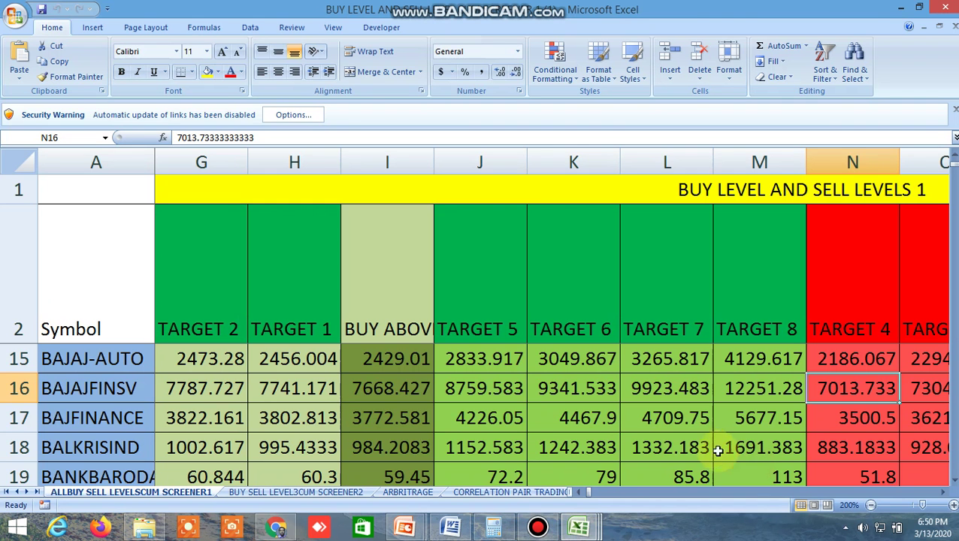
pyautogui.click(407, 390)
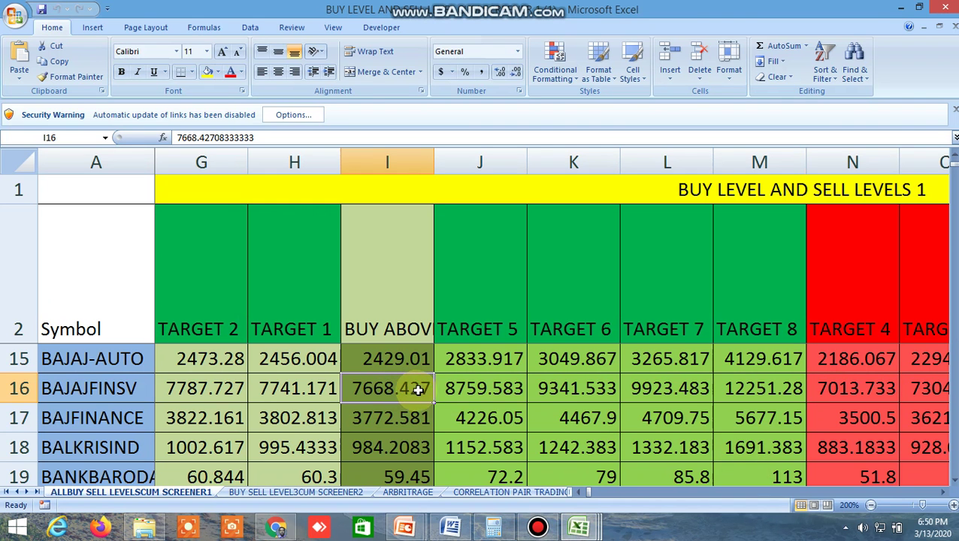
pyautogui.click(845, 388)
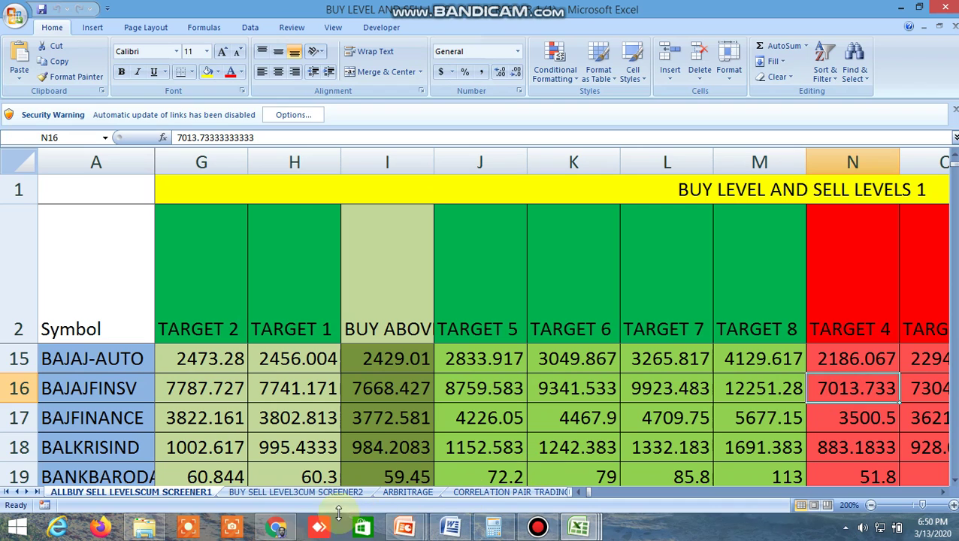
pyautogui.click(295, 529)
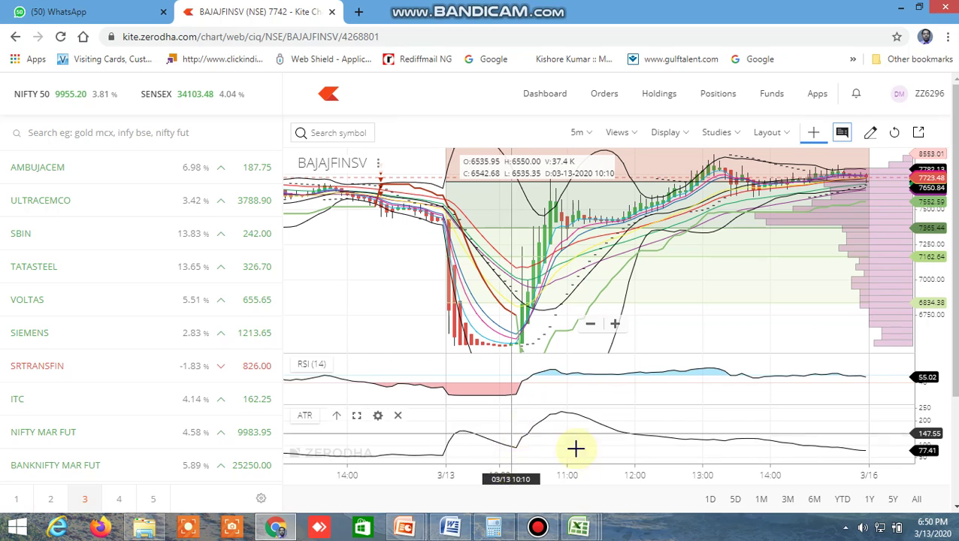
# Recheck only the BUY ABOVE value for BAJAJFINSV in the Excel workbook and compare it with the Kite chart.
pyautogui.moveTo(579, 526)
pyautogui.click(745, 455)
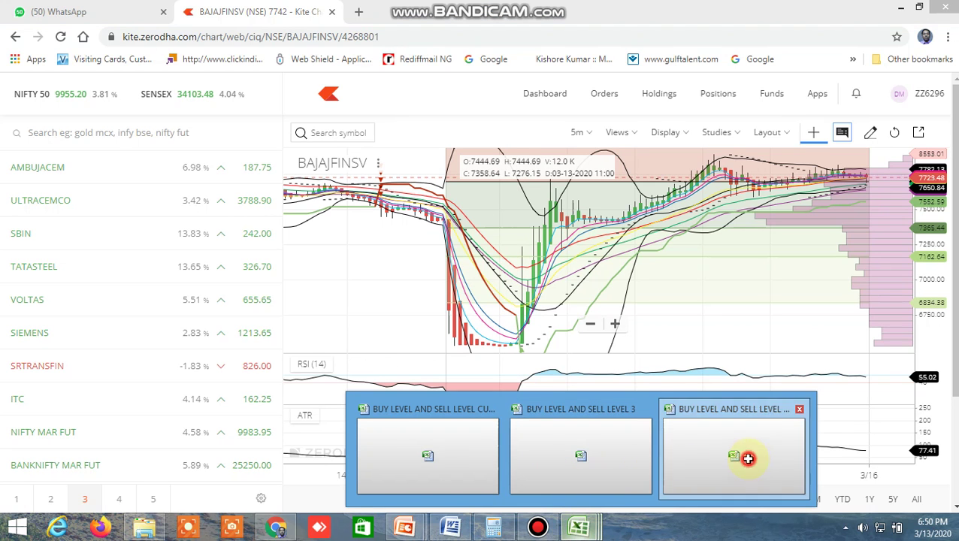
pyautogui.click(404, 391)
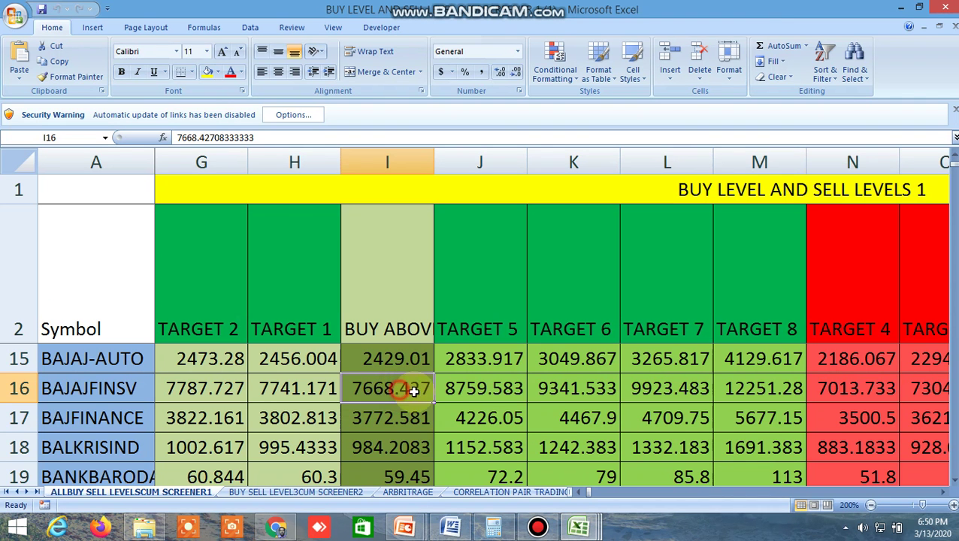
pyautogui.click(290, 526)
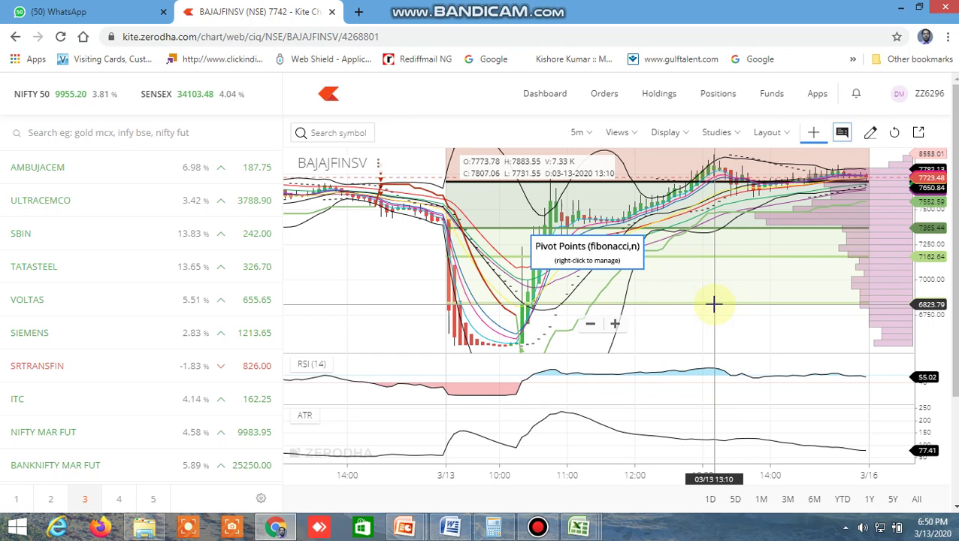
# Switch to the Excel screener workbook, find the BRITANNIA row and select its BUY ABOVE value.
pyautogui.moveTo(578, 527)
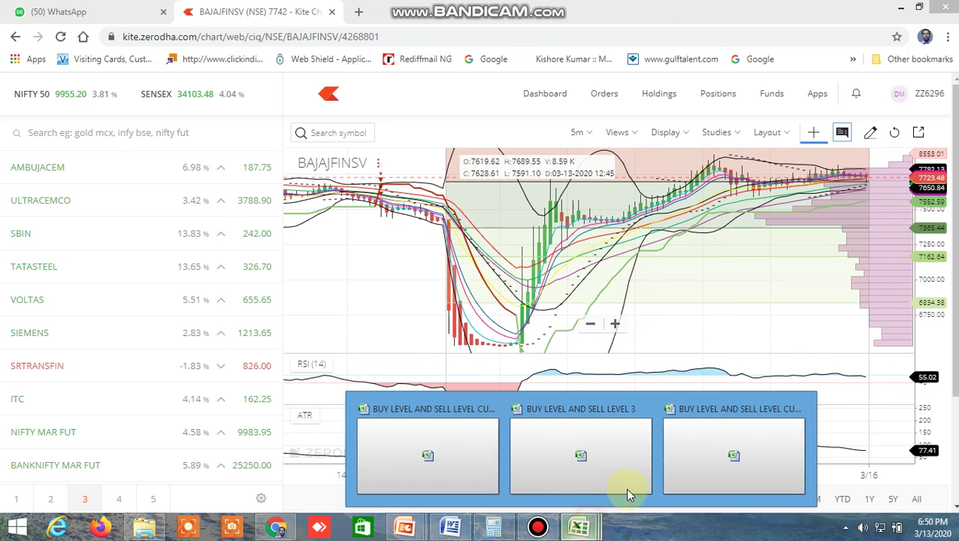
pyautogui.click(749, 446)
pyautogui.scroll(-4, 411, 419)
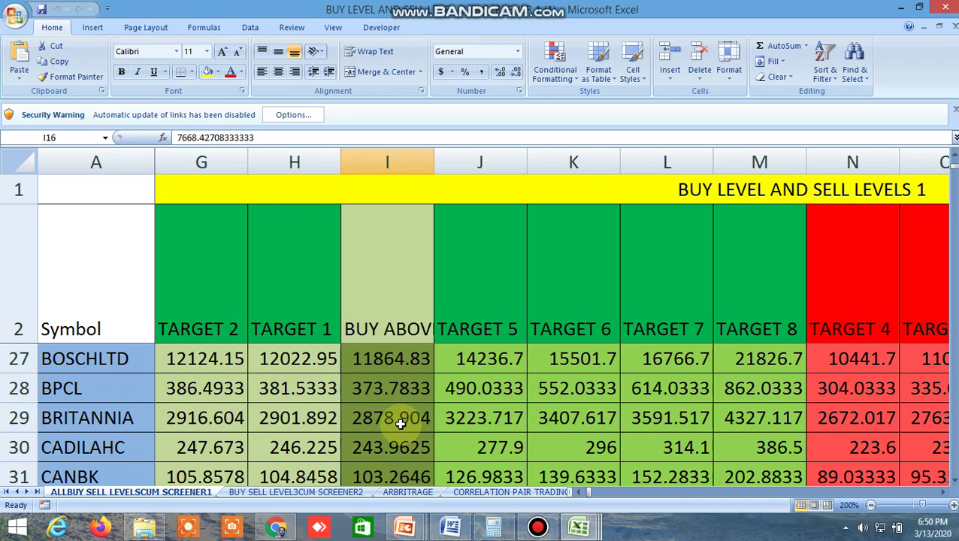
pyautogui.click(401, 423)
# Switch to Kite in Chrome and open the NSE chart for BRITANNIA through the chart's symbol search.
pyautogui.click(276, 527)
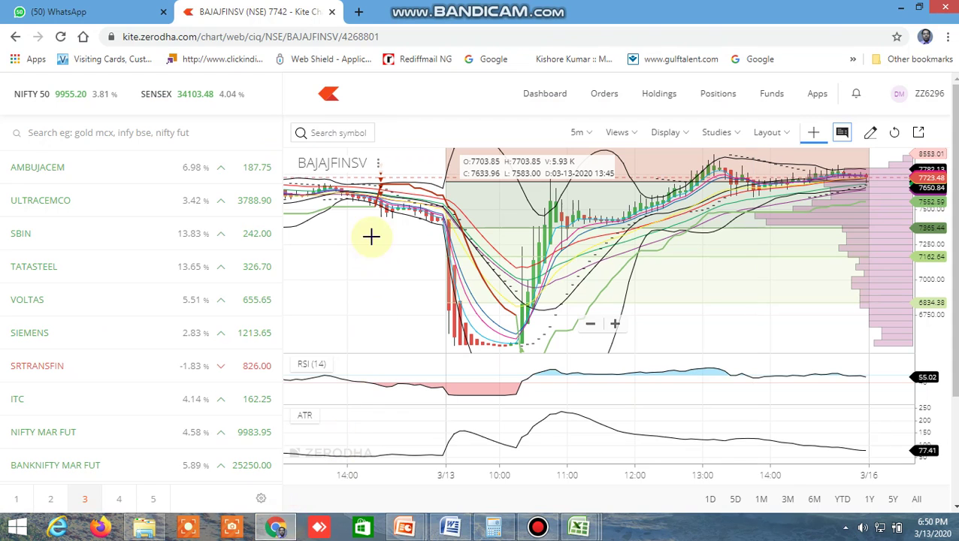
pyautogui.click(335, 134)
pyautogui.write('BRITANNIA')
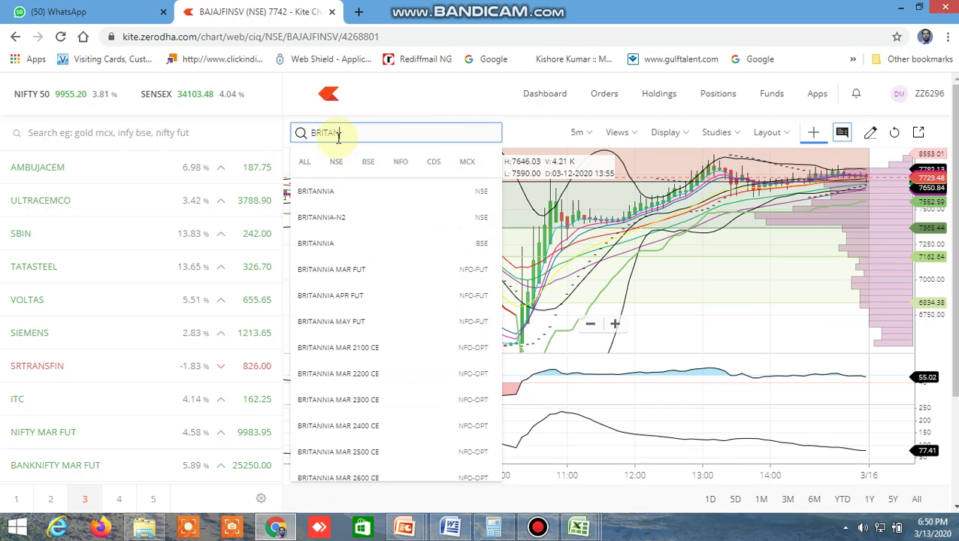
pyautogui.click(325, 205)
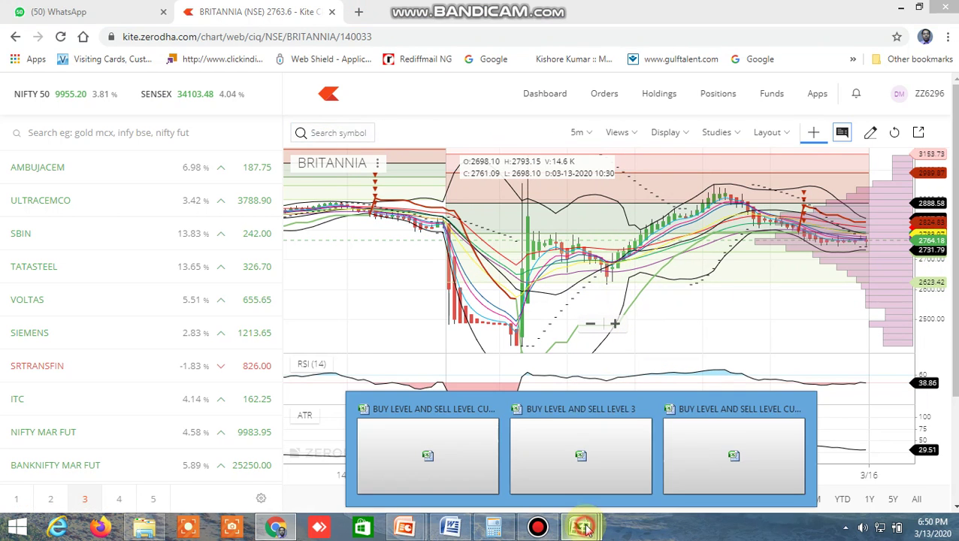
# Switch to the Excel screener workbook and select BRITANNIA's value in the Sell below column.
pyautogui.click(728, 446)
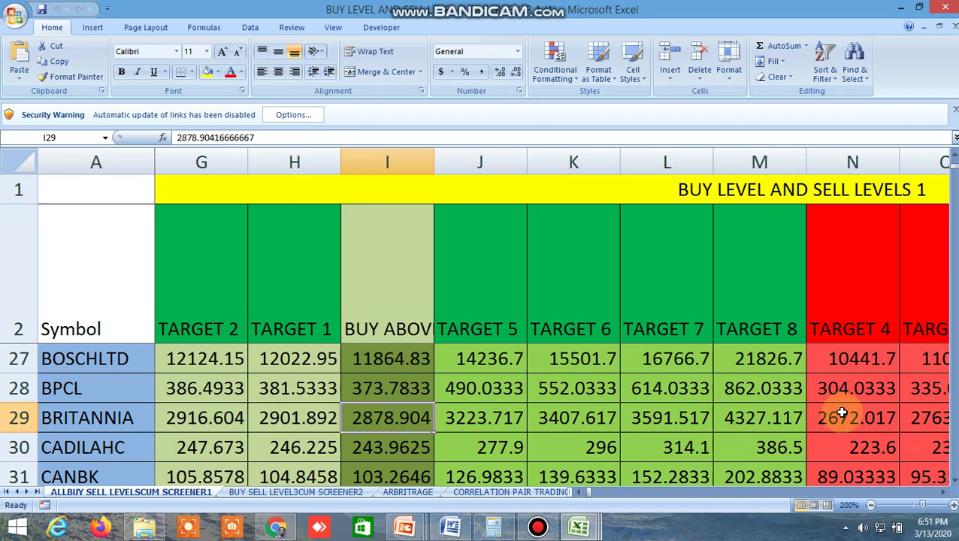
pyautogui.click(941, 492)
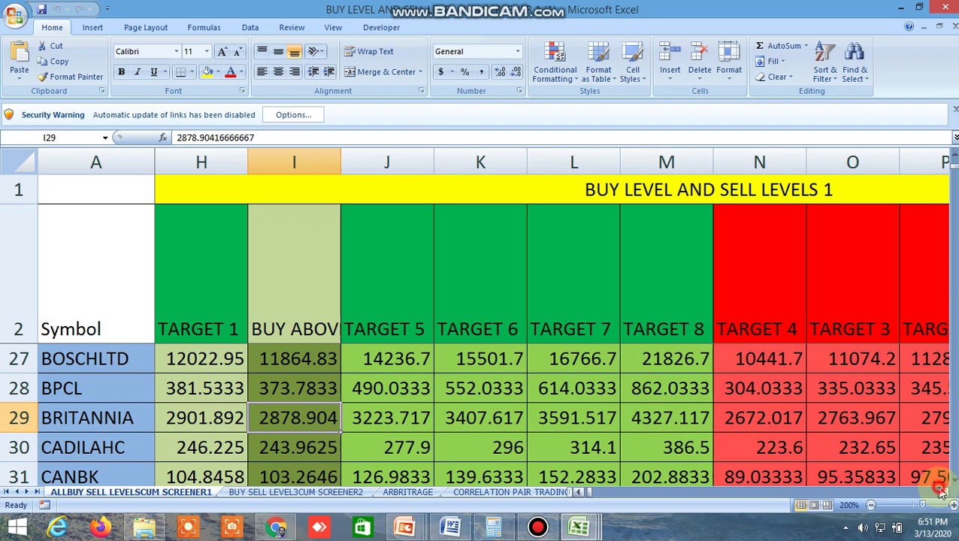
pyautogui.click(941, 492)
pyautogui.click(941, 492)
pyautogui.click(940, 492)
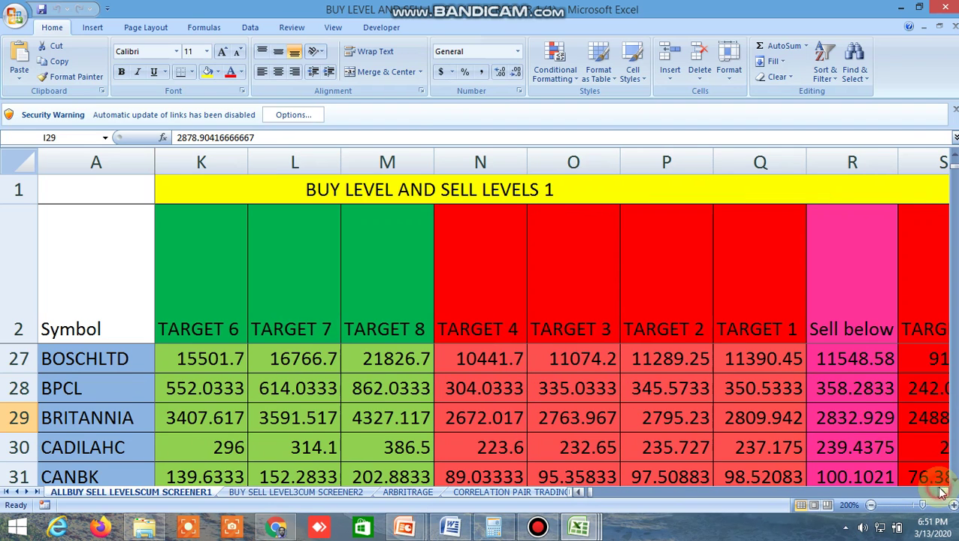
pyautogui.click(853, 422)
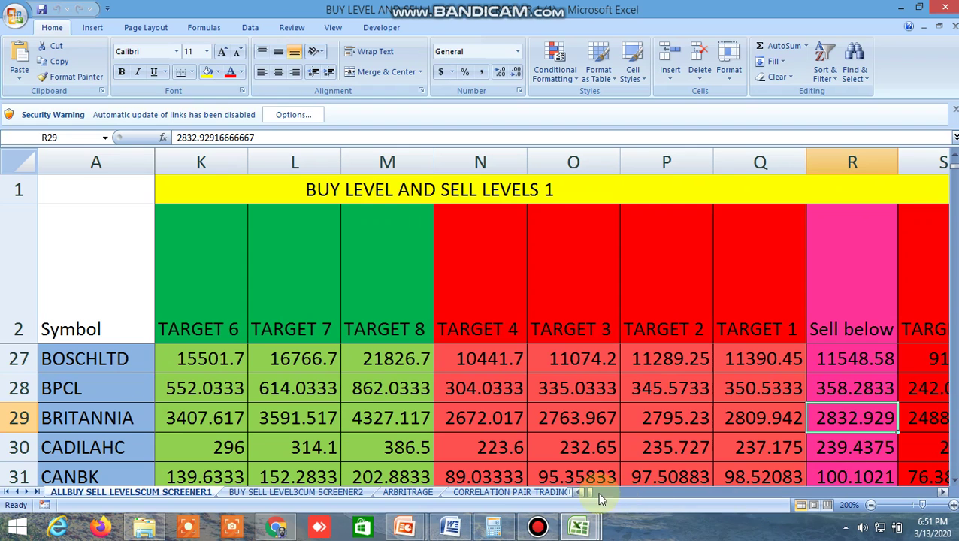
# Go back to BRITANNIA's BUY ABOVE value, select it, and switch to the Kite chart to compare the level.
pyautogui.moveTo(589, 492); pyautogui.dragTo(585, 489)
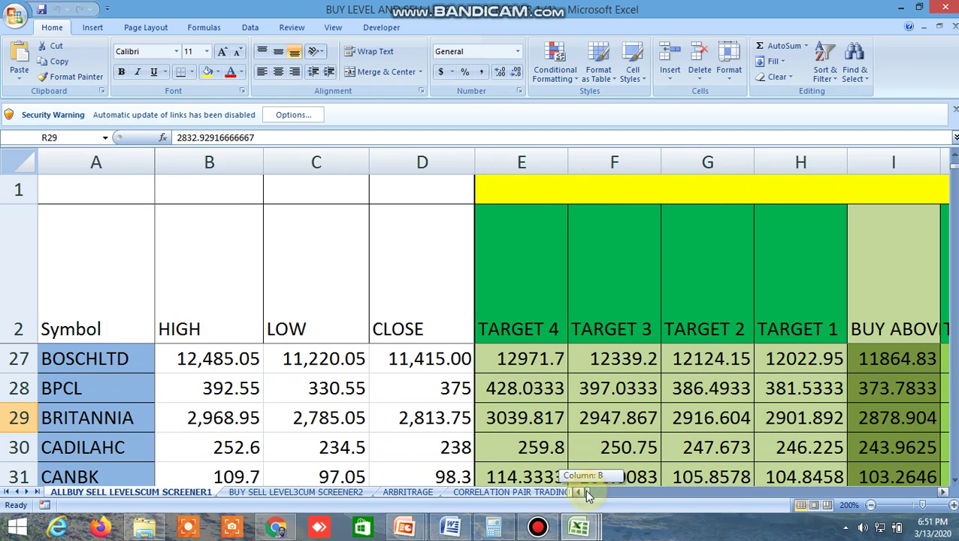
pyautogui.click(943, 492)
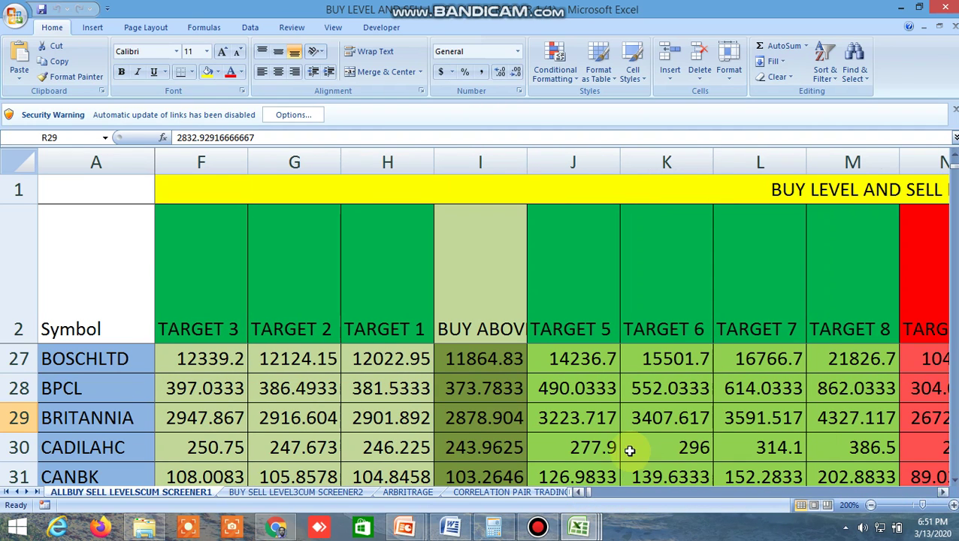
pyautogui.click(515, 416)
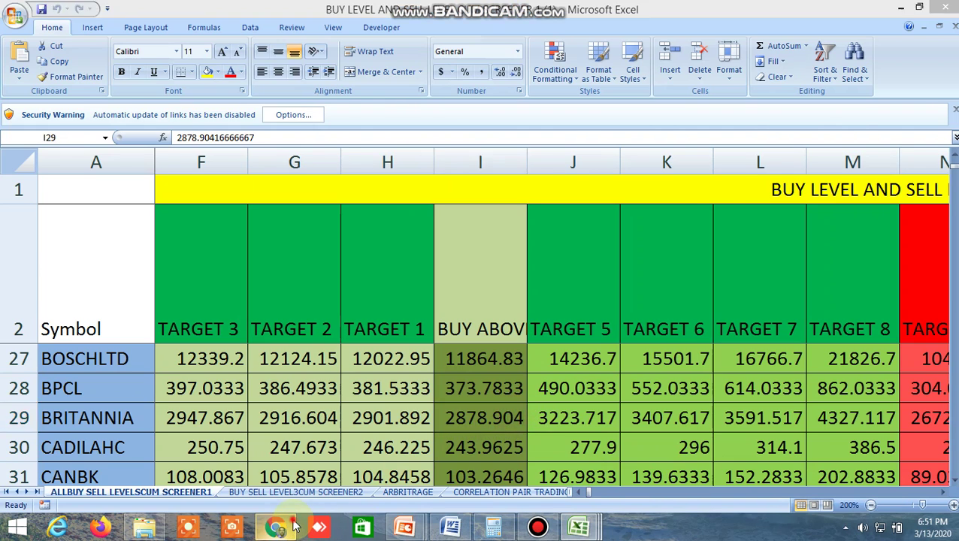
pyautogui.click(278, 526)
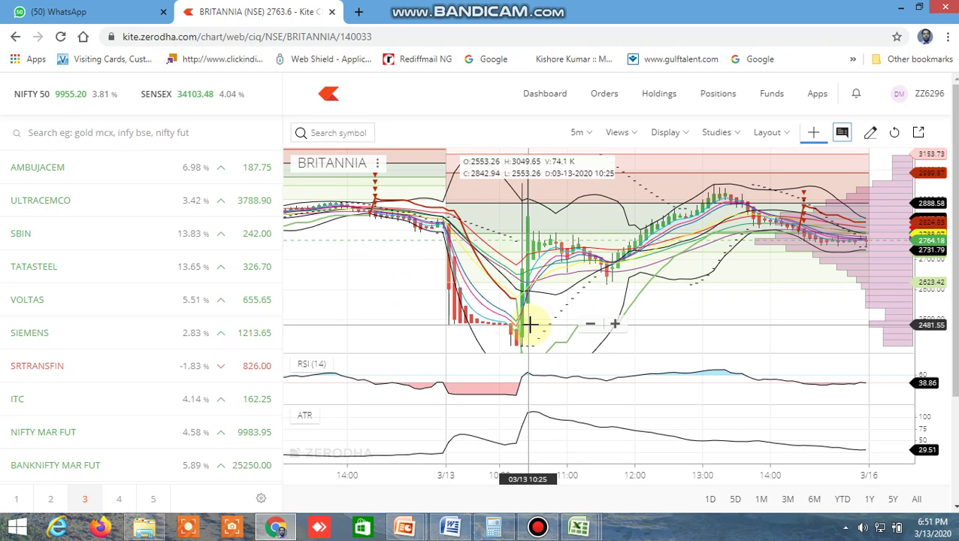
# Switch to the Excel screener workbook, find the M&M row and select its BUY ABOVE value.
pyautogui.moveTo(575, 526)
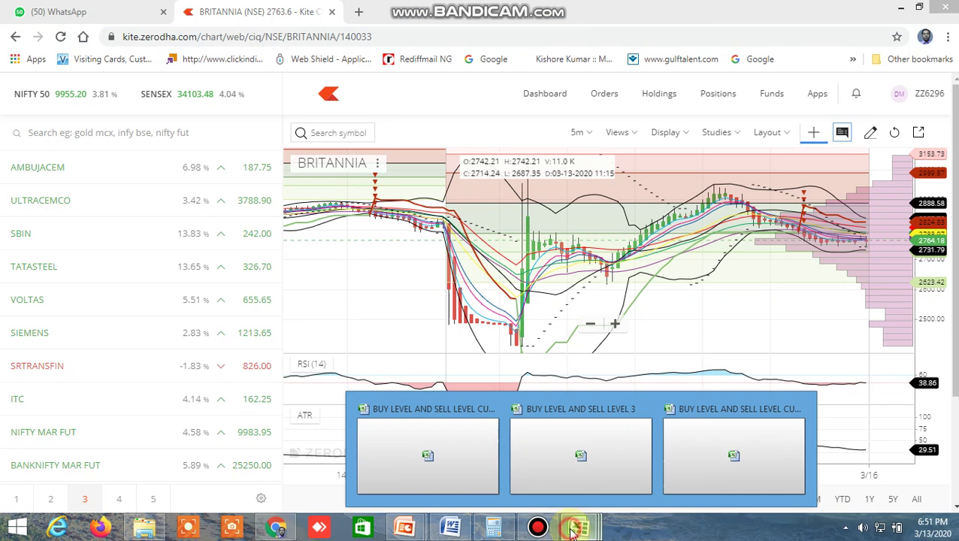
pyautogui.click(742, 445)
pyautogui.scroll(-9, 535, 416)
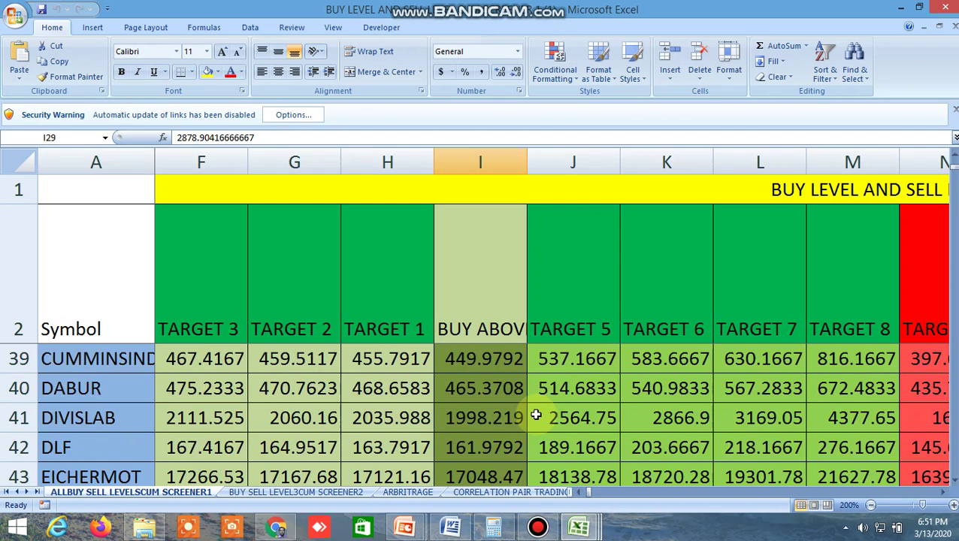
pyautogui.scroll(-8, 536, 415)
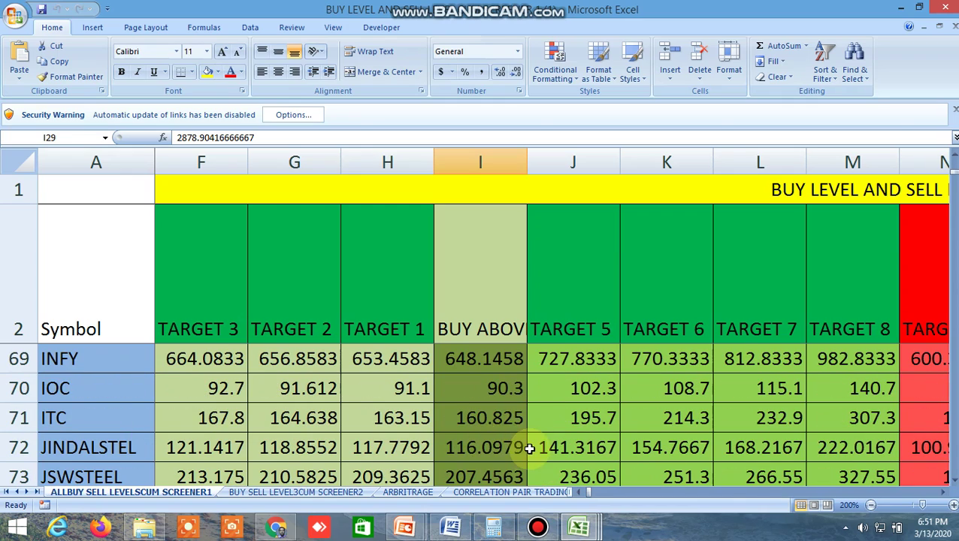
pyautogui.click(500, 449)
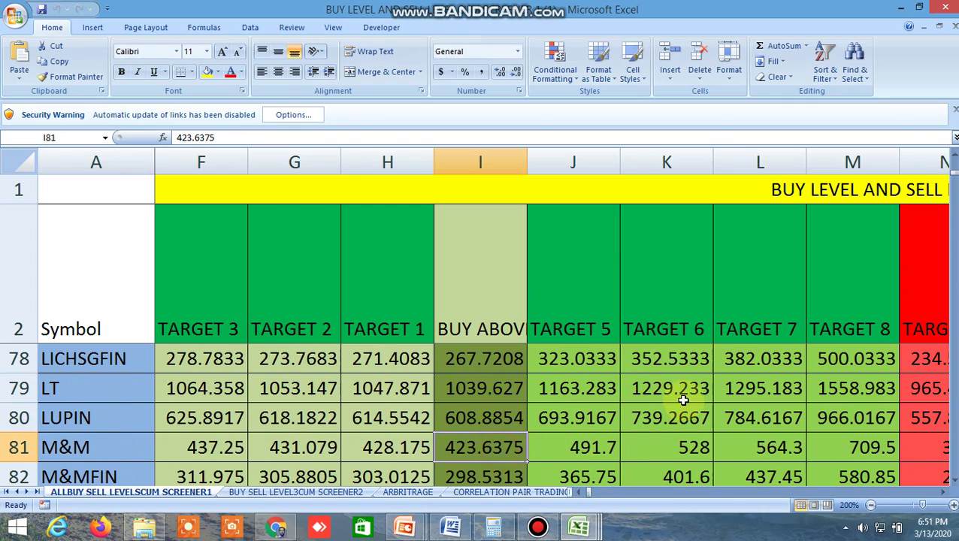
# Switch to Kite in Chrome and open the NSE chart for M&M through the chart's symbol search.
pyautogui.click(276, 526)
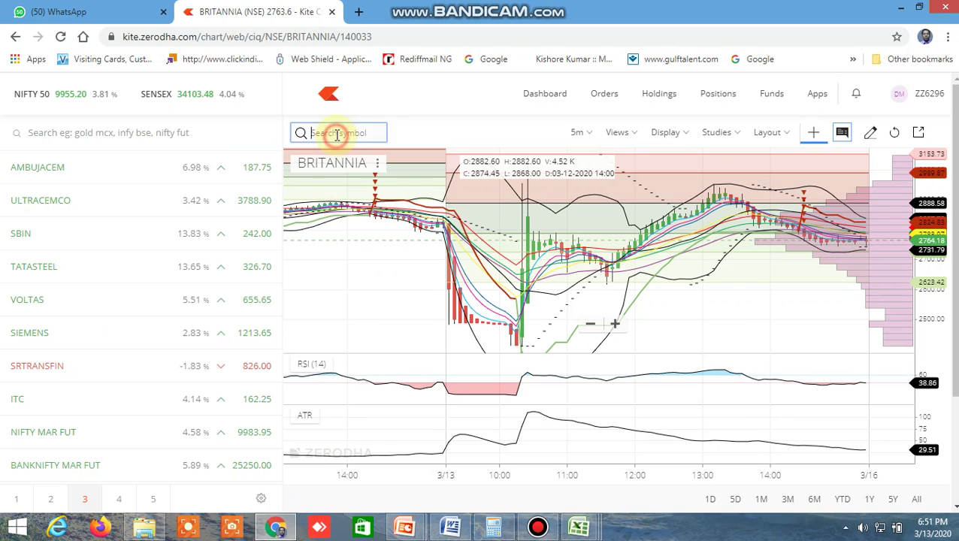
pyautogui.click(337, 134)
pyautogui.write('M&M')
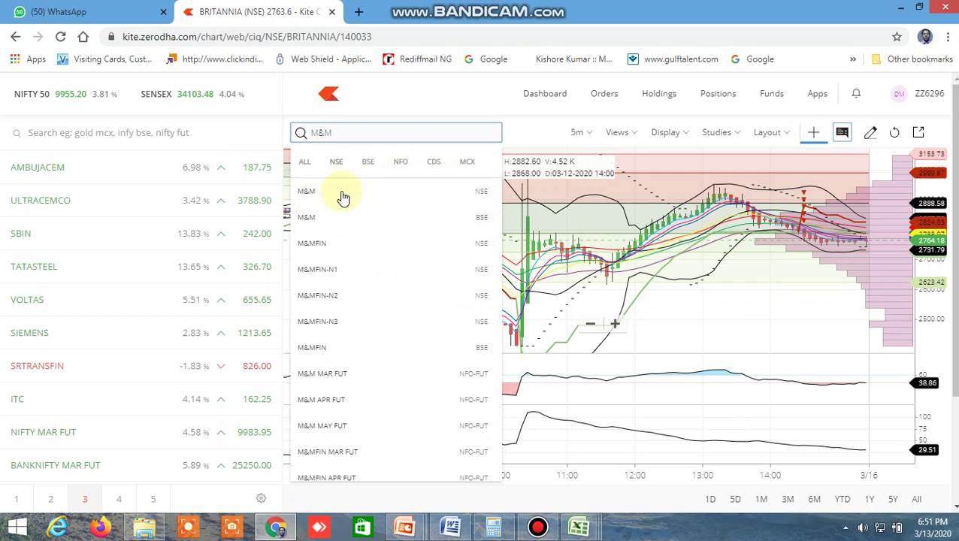
pyautogui.click(334, 192)
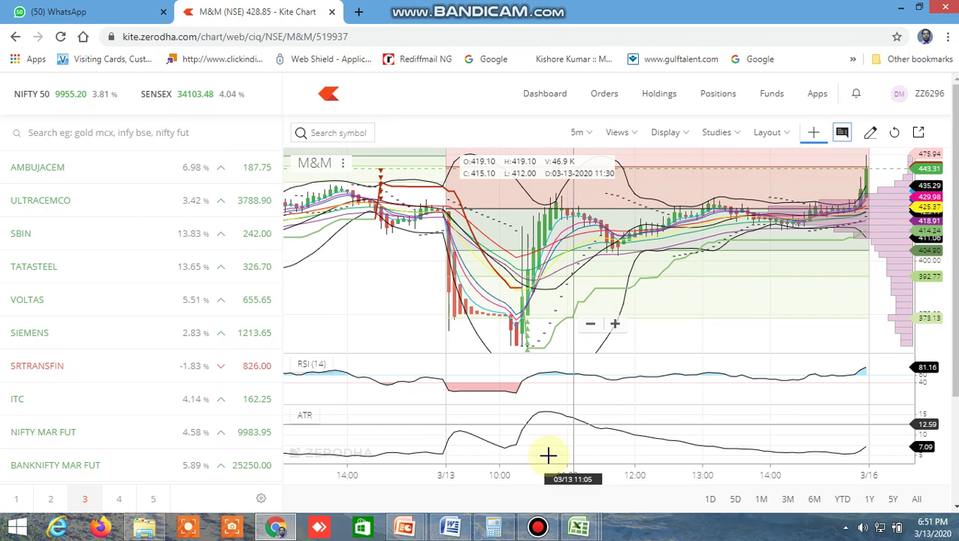
# Check M&M's BUY ABOVE and target levels in the Excel workbook, and return to its Kite chart for comparison.
pyautogui.moveTo(573, 521)
pyautogui.click(714, 436)
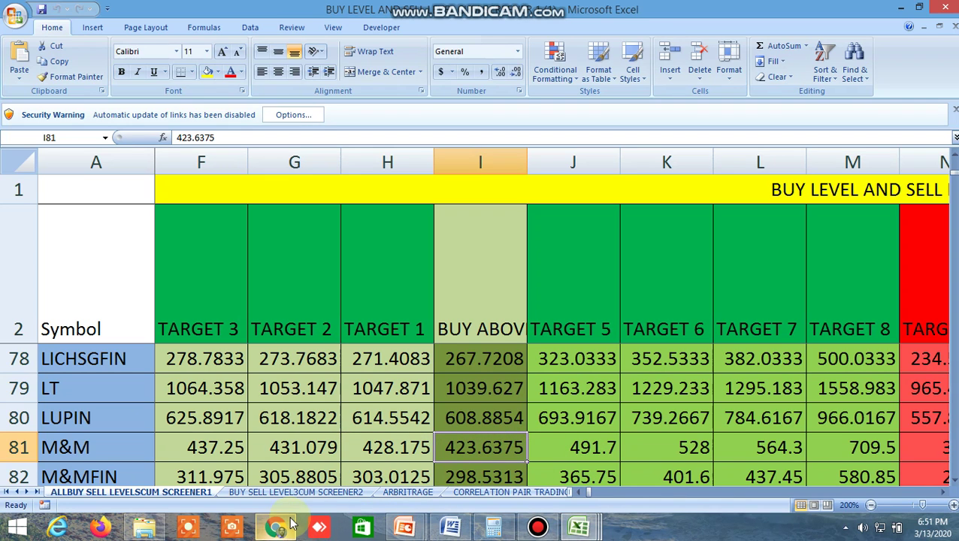
pyautogui.click(353, 425)
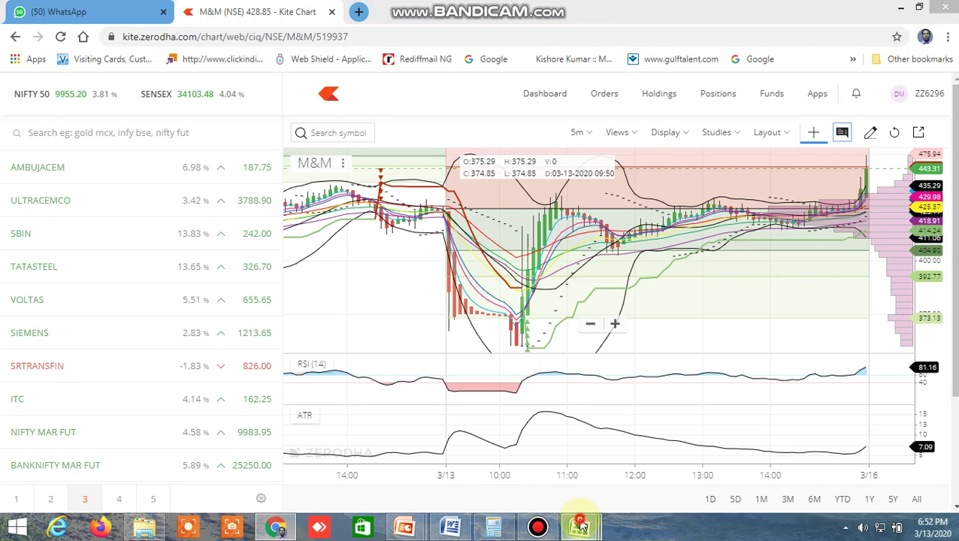
# Switch to the Excel screener workbook, find MCDOWELL-N in the GANN ANGLES section, and select its 12.5 resistance value.
pyautogui.moveTo(579, 526)
pyautogui.click(674, 456)
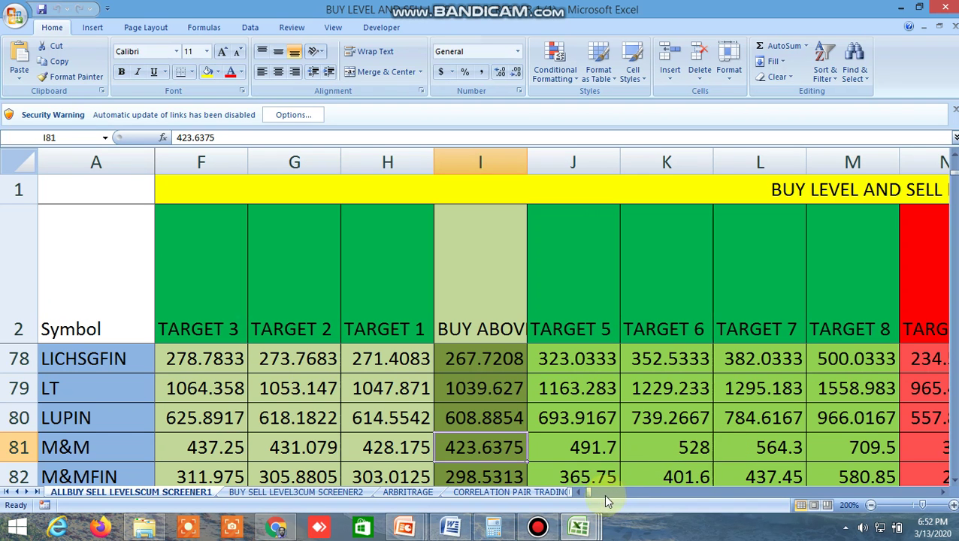
pyautogui.moveTo(950, 496); pyautogui.dragTo(948, 496)
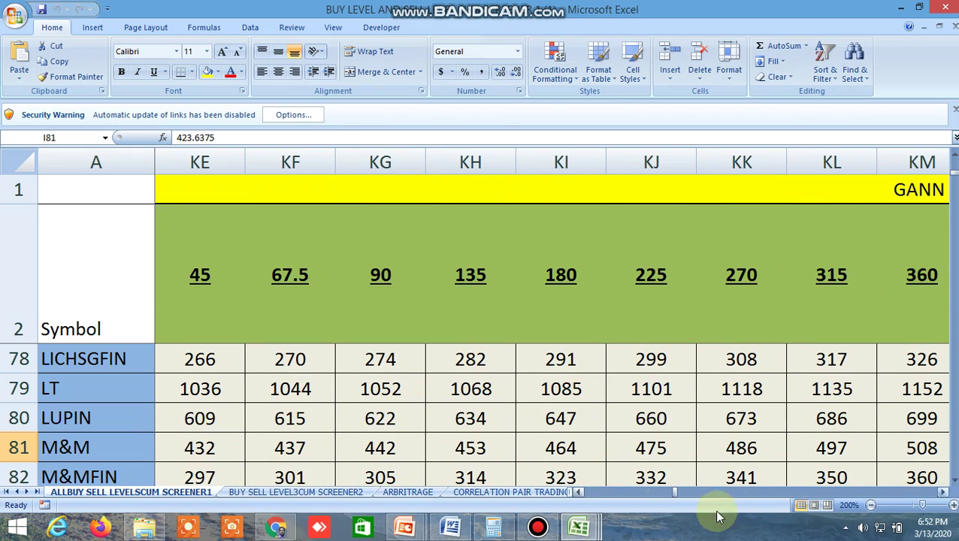
pyautogui.moveTo(579, 494); pyautogui.dragTo(579, 494)
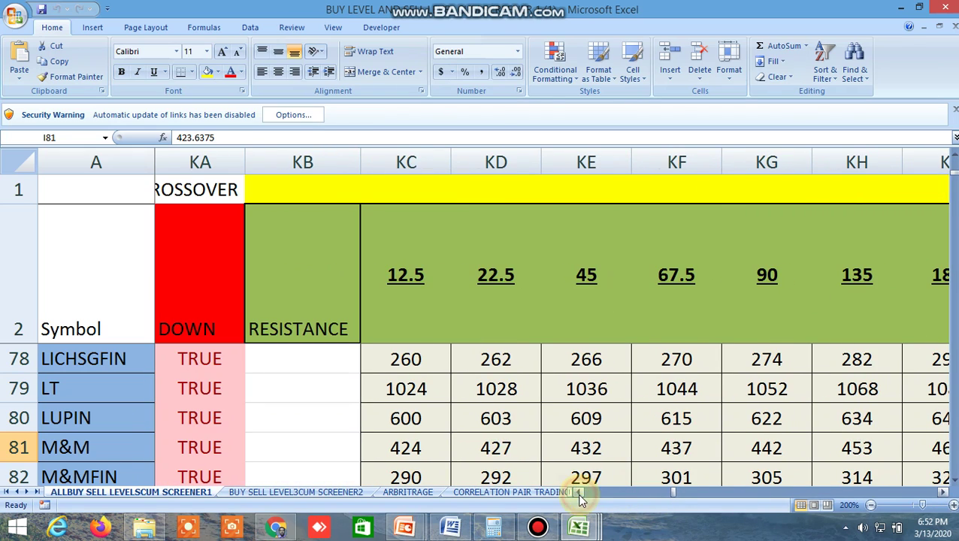
pyautogui.scroll(-2, 497, 418)
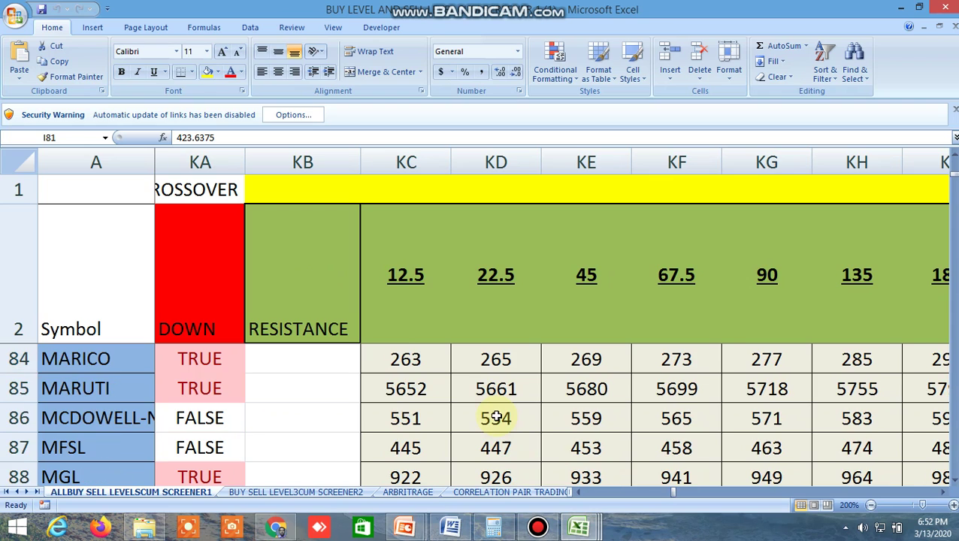
pyautogui.click(408, 418)
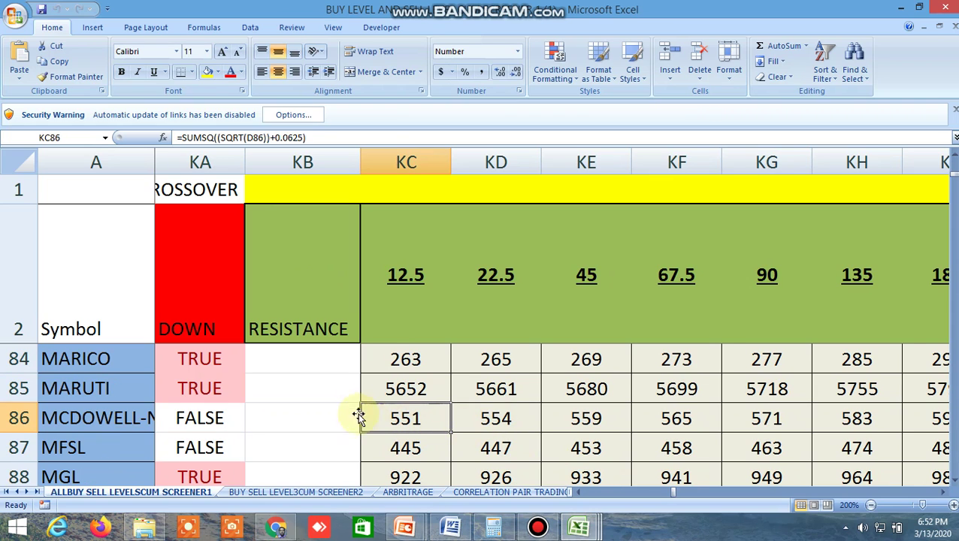
pyautogui.click(582, 196)
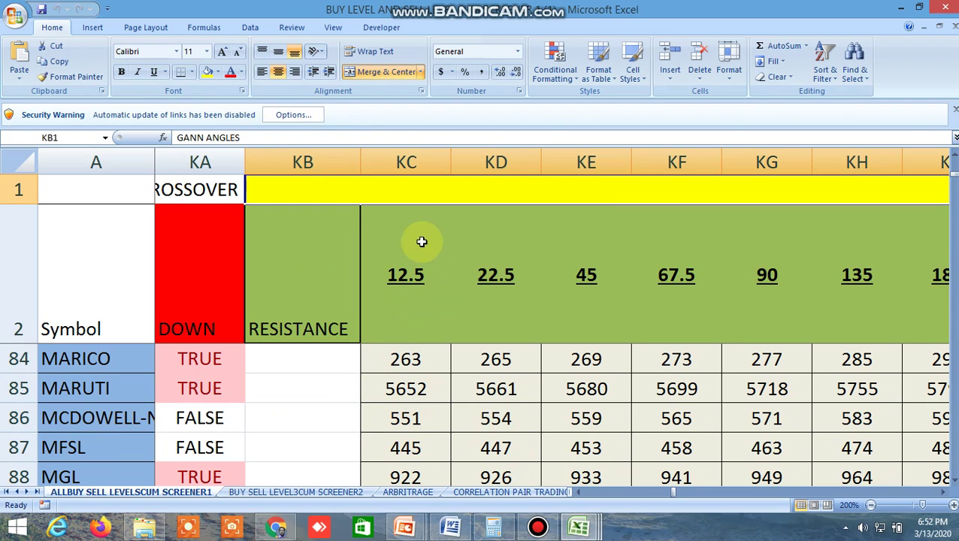
pyautogui.click(421, 422)
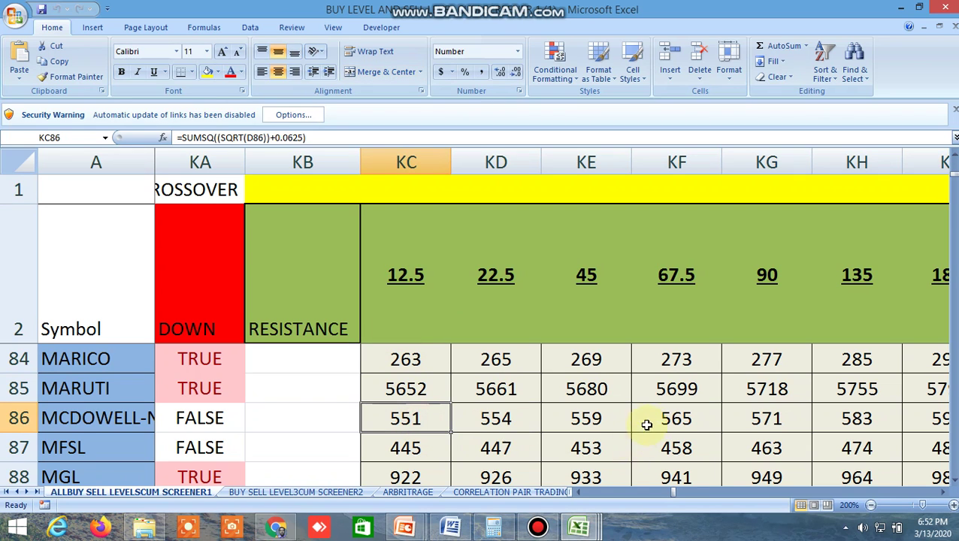
# Select MCDOWELL-N's 12.5 support value in the GANN ANGLES section.
pyautogui.click(941, 492)
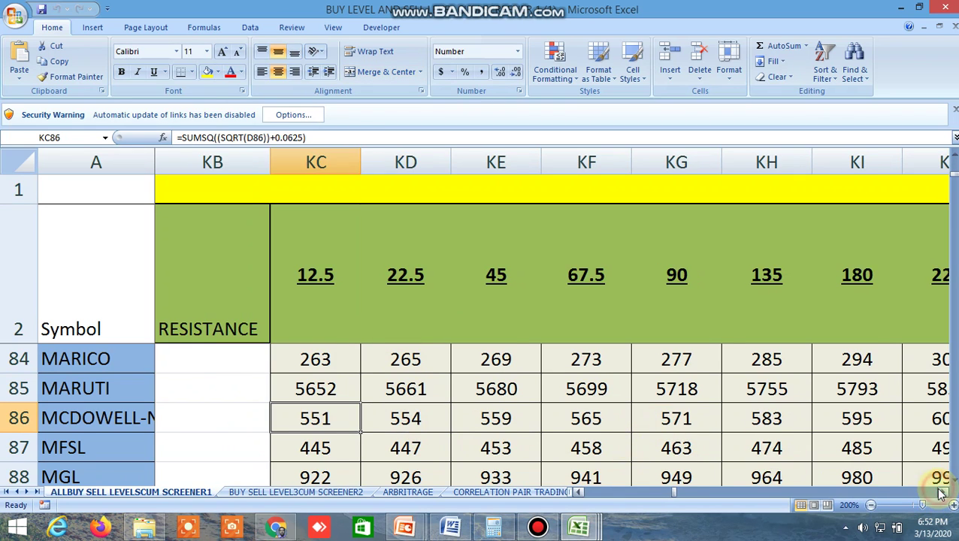
pyautogui.click(941, 492)
pyautogui.click(941, 492)
pyautogui.click(940, 493)
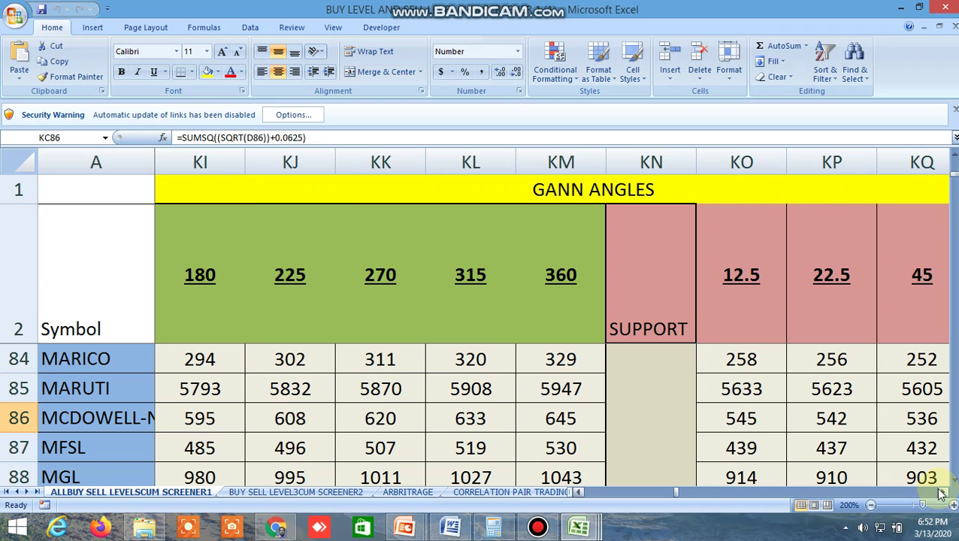
pyautogui.click(741, 419)
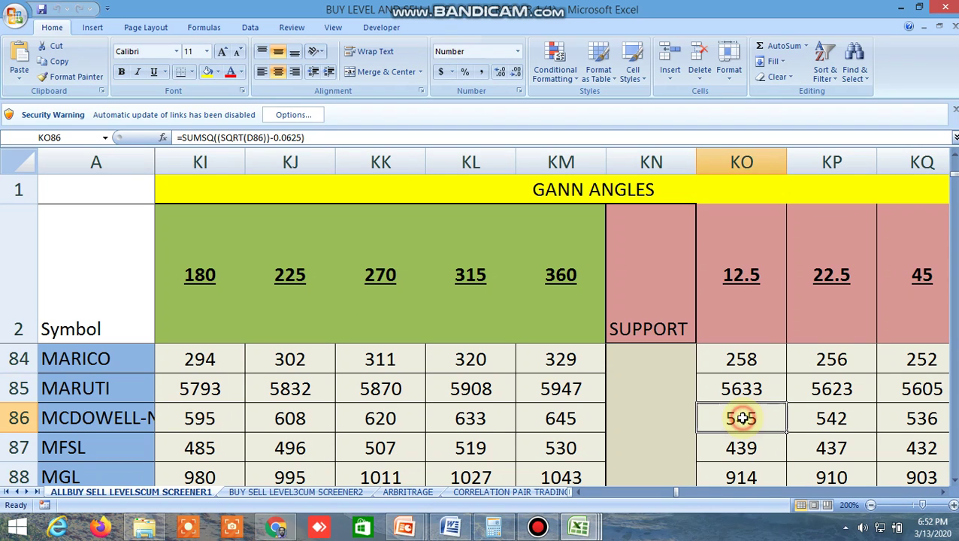
# Switch to Kite in Chrome and open the NSE chart for MCDOWELL-N through the chart's symbol search.
pyautogui.click(283, 521)
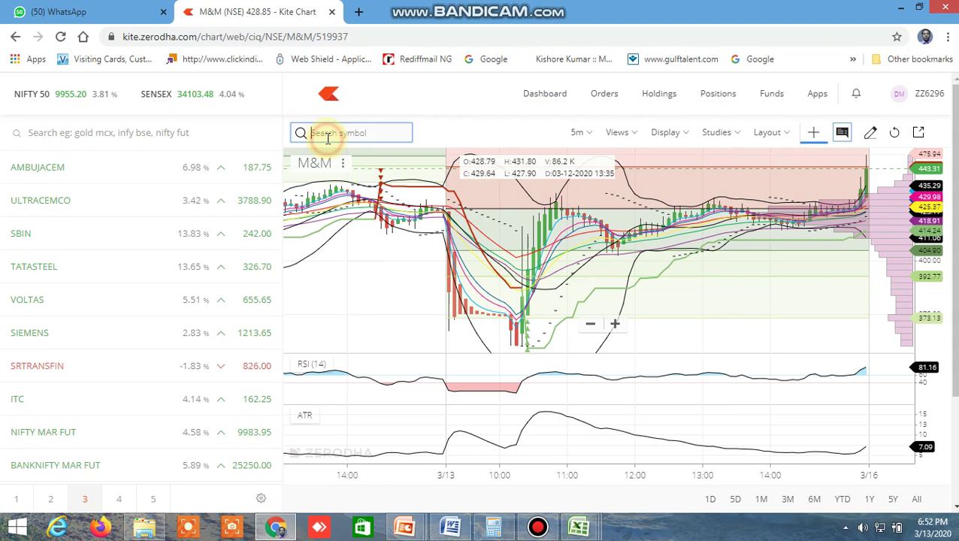
pyautogui.write('MCDOWELL')
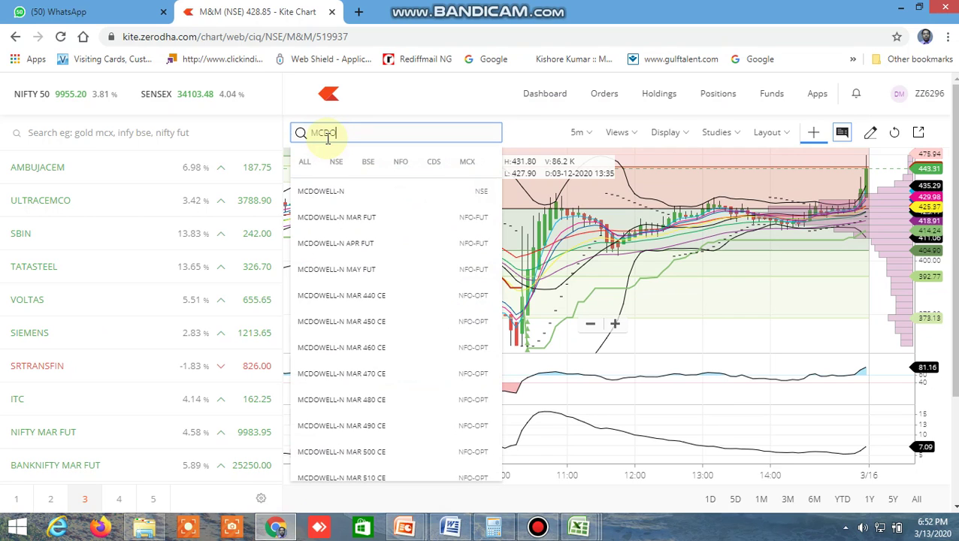
pyautogui.click(333, 193)
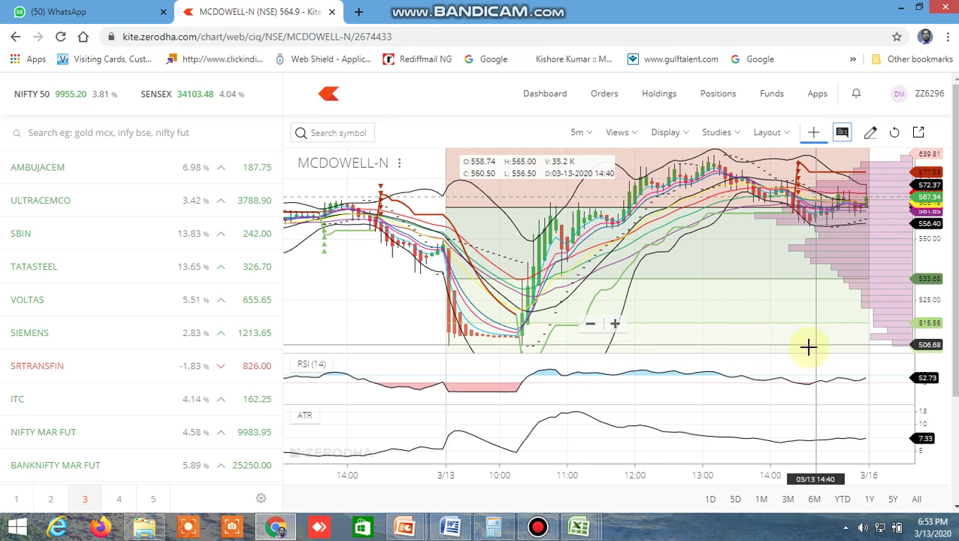
# Review MCDOWELL-N's Gann angle resistance levels in the Excel workbook, and return to its Kite chart for comparison.
pyautogui.moveTo(588, 528)
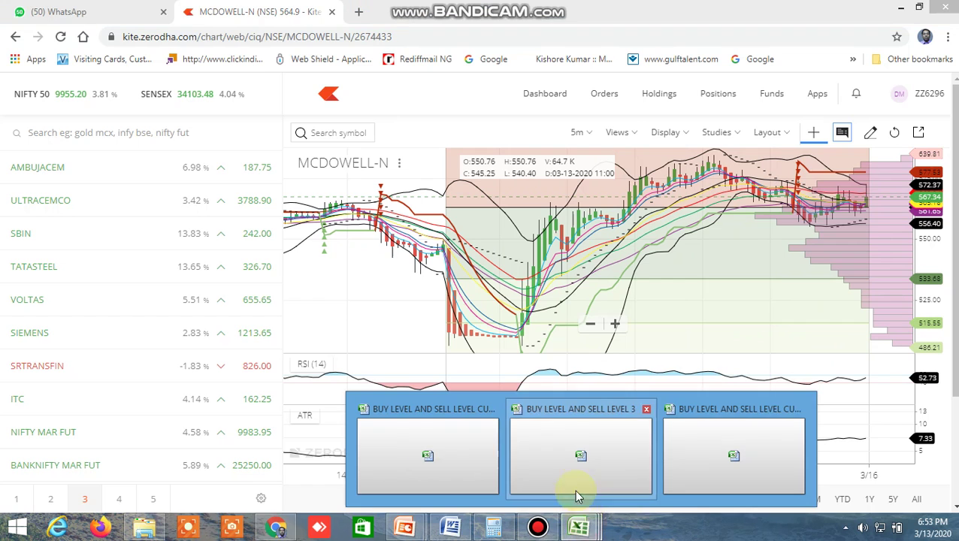
pyautogui.click(712, 462)
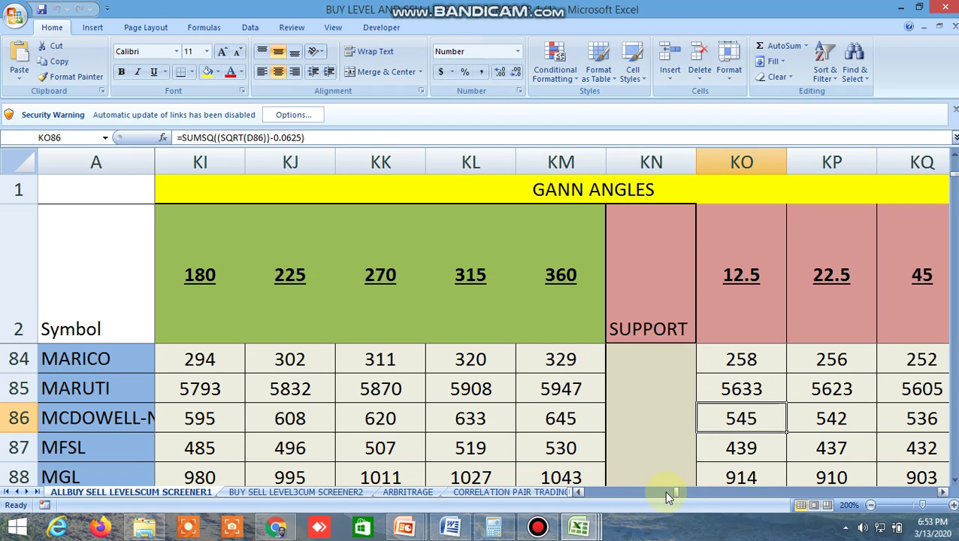
pyautogui.click(579, 492)
pyautogui.click(580, 492)
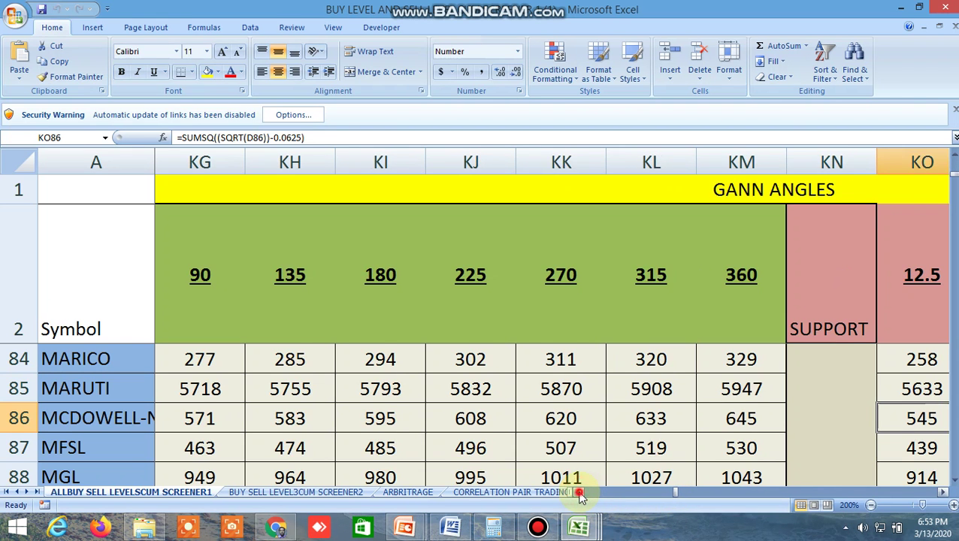
pyautogui.click(580, 493)
pyautogui.click(579, 493)
pyautogui.click(579, 492)
pyautogui.click(579, 492)
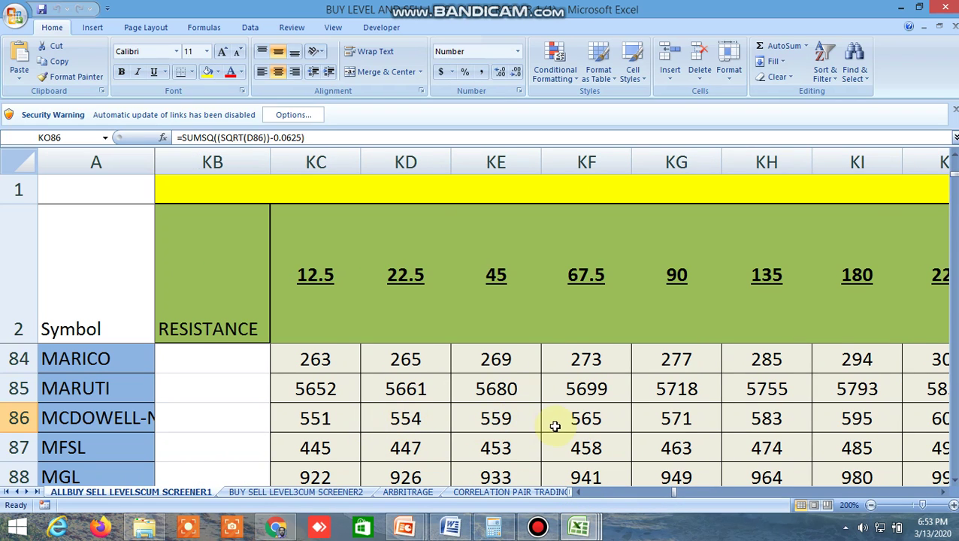
pyautogui.click(275, 527)
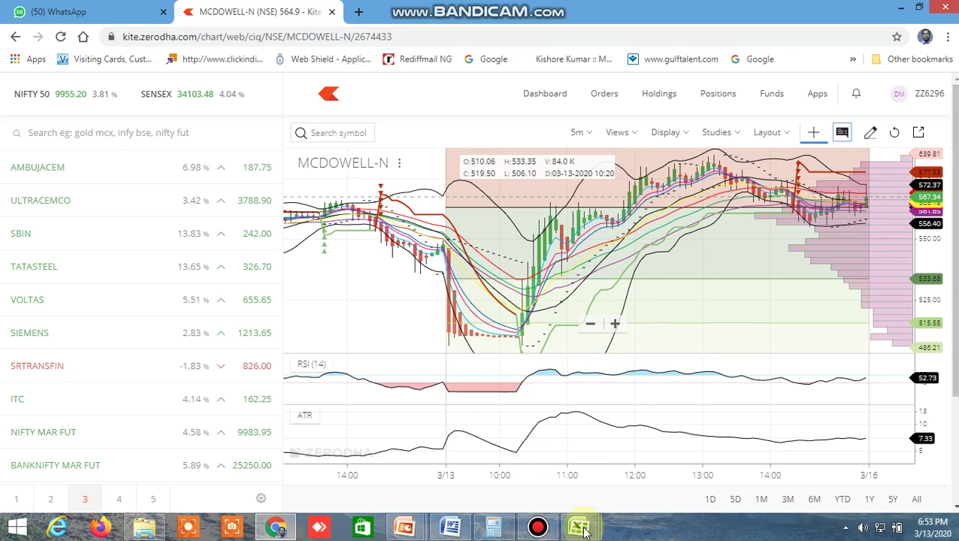
# Switch to the Excel screener workbook, find the GRASIM row, and select its 12.5 resistance and support Gann angle values in turn.
pyautogui.moveTo(579, 526)
pyautogui.click(723, 450)
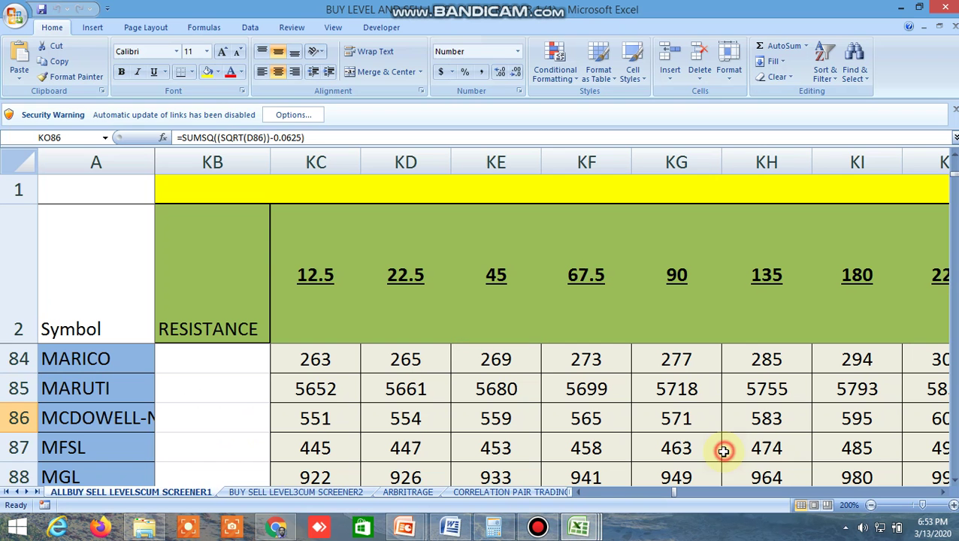
pyautogui.click(943, 493)
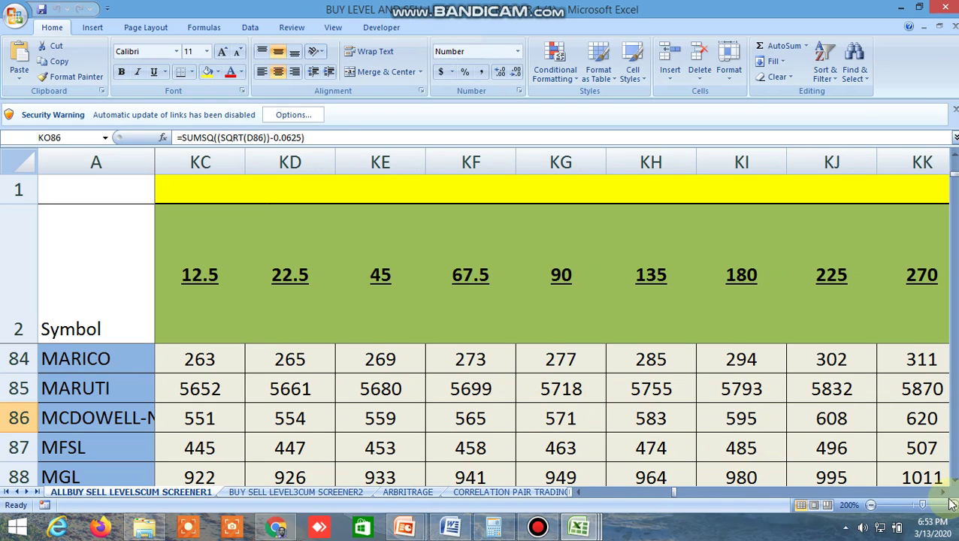
pyautogui.scroll(-4, 523, 436)
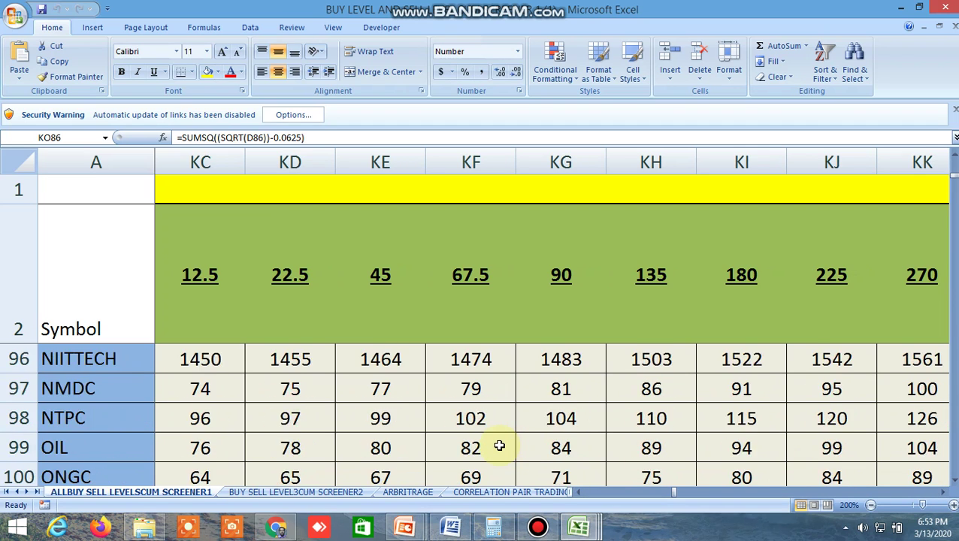
pyautogui.scroll(15, 497, 444)
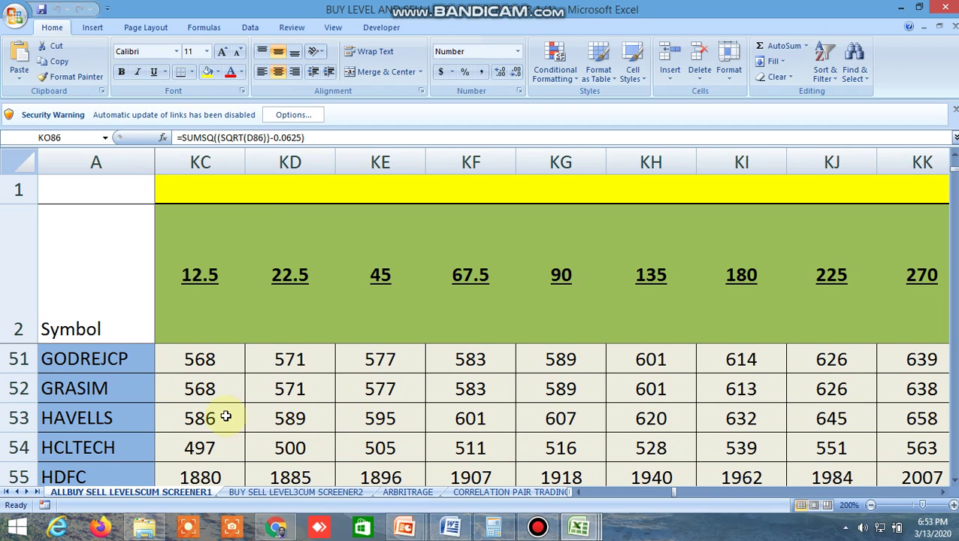
pyautogui.click(200, 394)
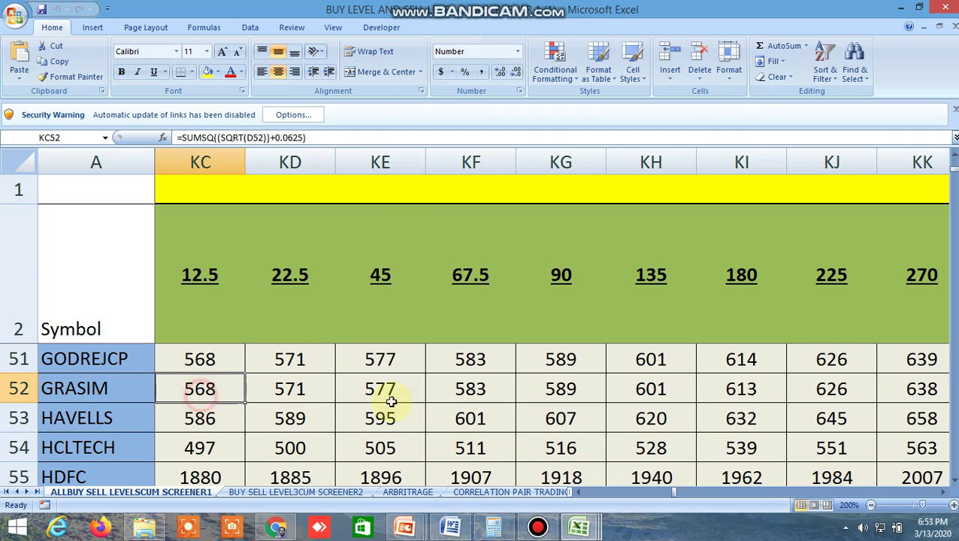
pyautogui.moveTo(940, 493); pyautogui.dragTo(940, 492)
pyautogui.click(829, 389)
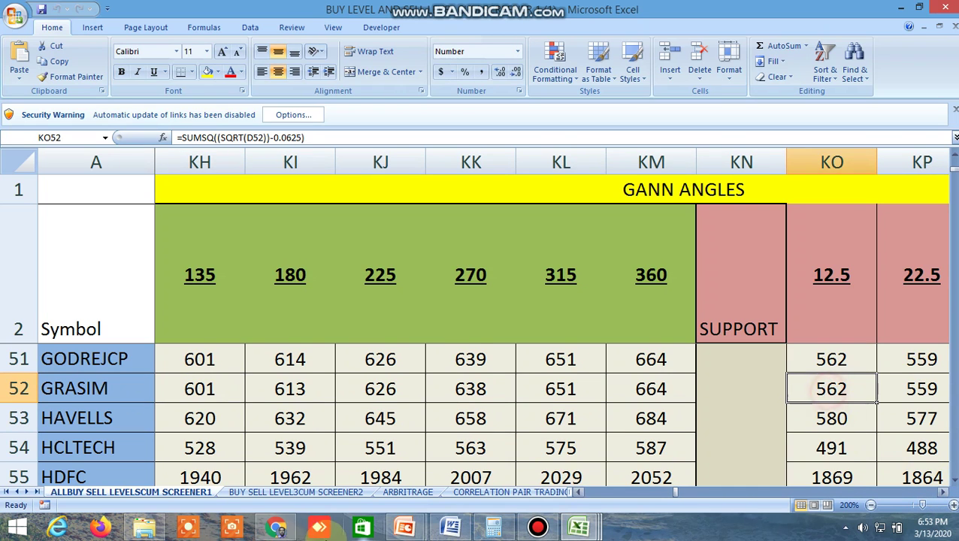
# Switch to Kite in Chrome and open the NSE chart for GRASIM through the chart's symbol search.
pyautogui.click(276, 527)
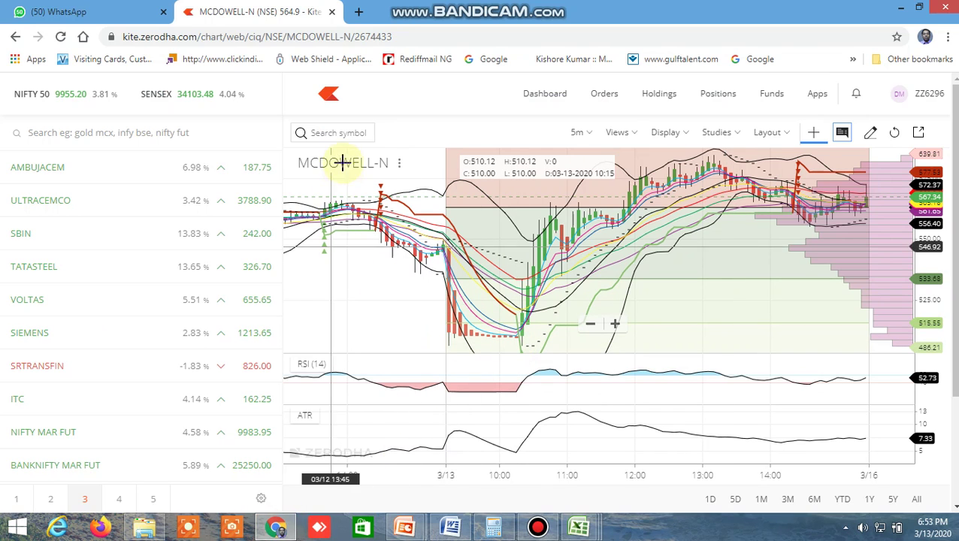
pyautogui.click(330, 134)
pyautogui.write('GRA')
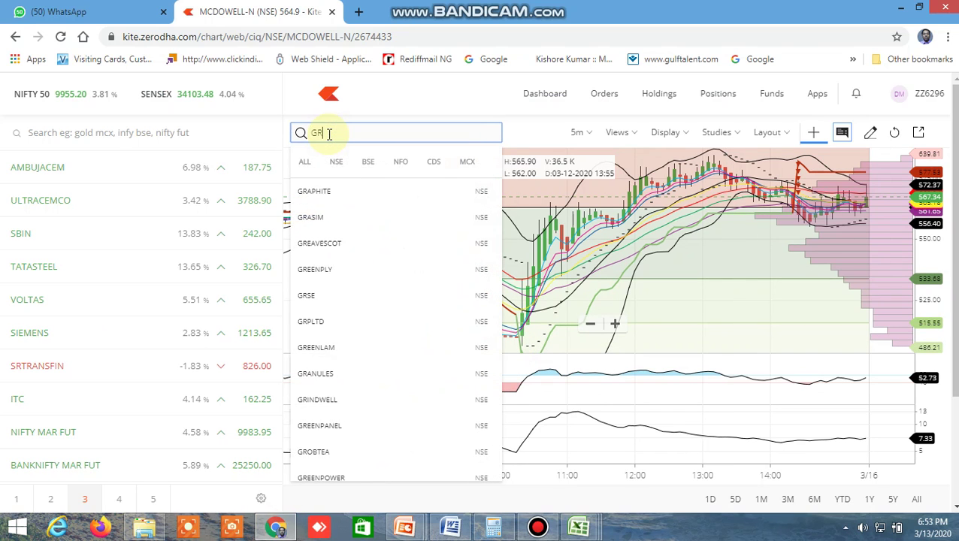
pyautogui.write('SIM')
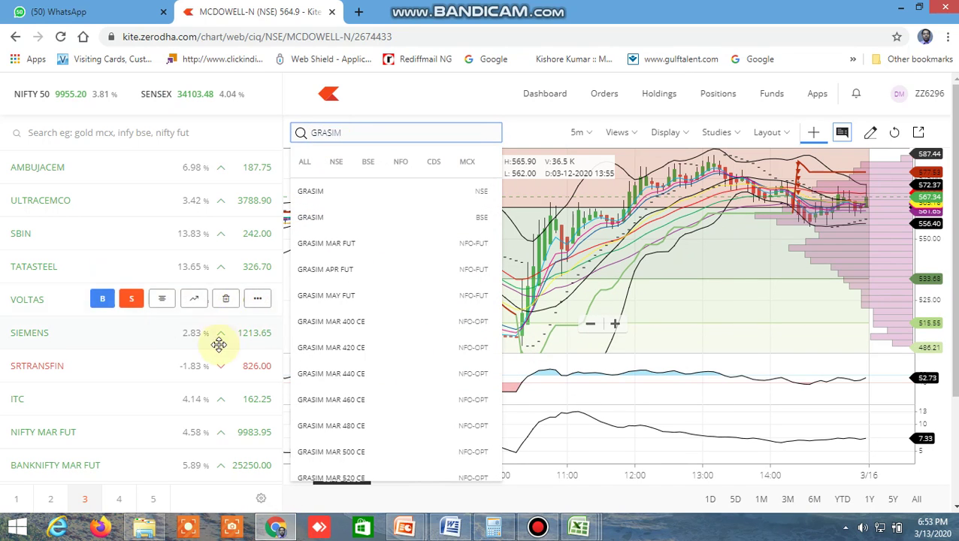
pyautogui.click(331, 190)
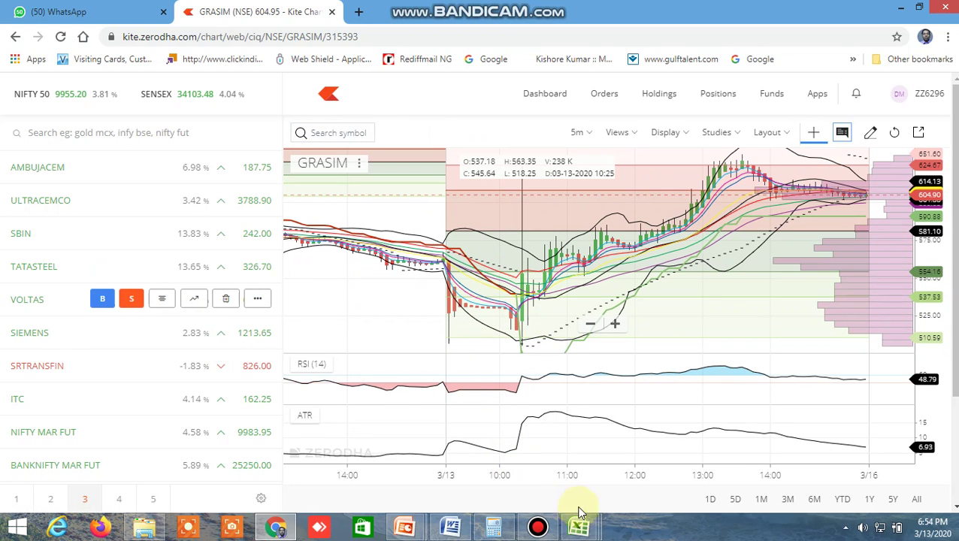
# Select GRASIM's 12.5 Gann angle resistance value in the Excel workbook, and return to its Kite chart to compare the level.
pyautogui.moveTo(583, 520)
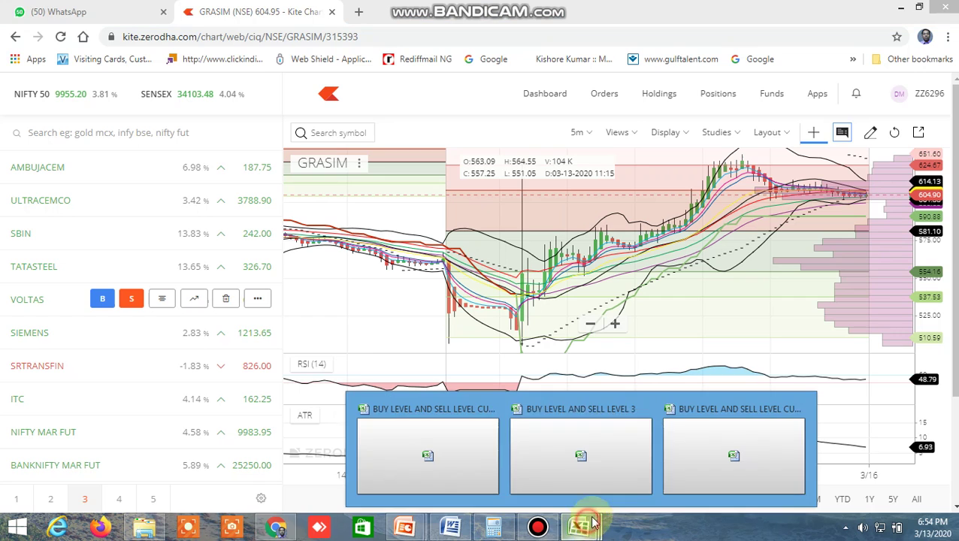
pyautogui.click(752, 453)
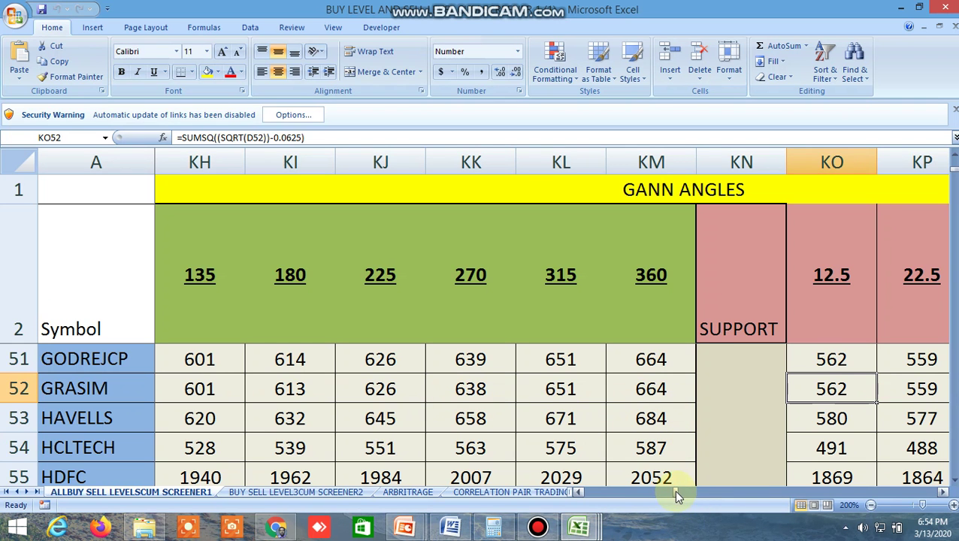
pyautogui.click(579, 492)
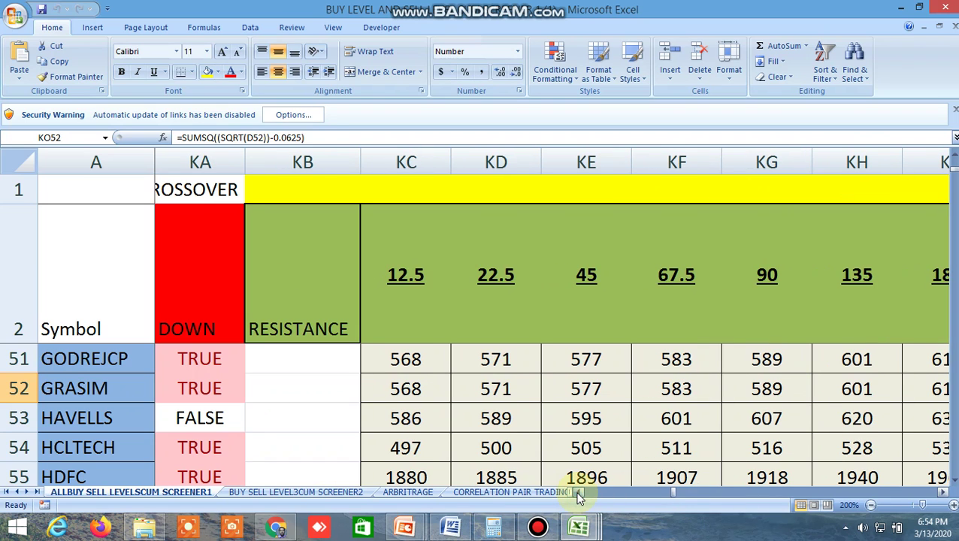
pyautogui.click(419, 388)
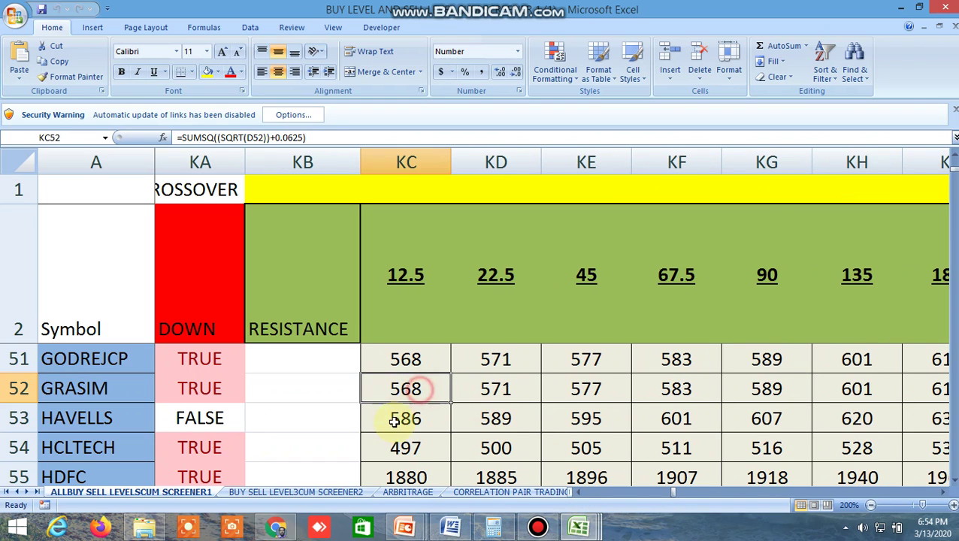
pyautogui.click(277, 527)
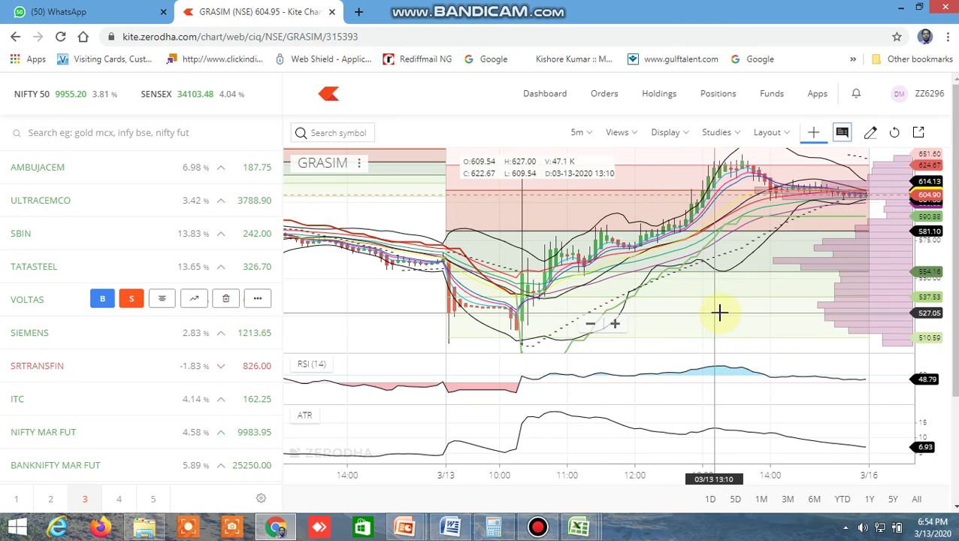
# Switch to the Excel screener workbook and select GRASIM's R1 value in the Gann Square of 9 section.
pyautogui.click(583, 527)
pyautogui.click(735, 457)
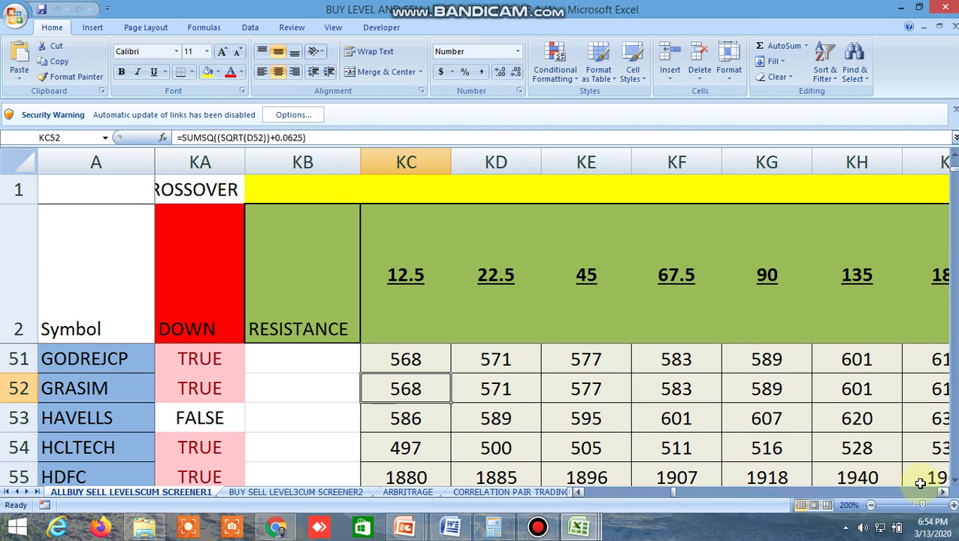
pyautogui.moveTo(945, 495); pyautogui.dragTo(945, 495)
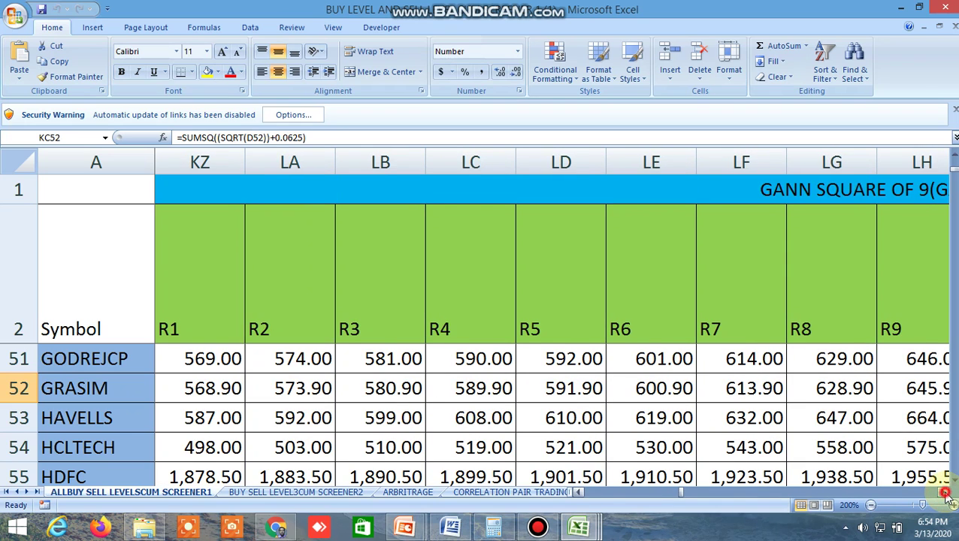
pyautogui.click(579, 493)
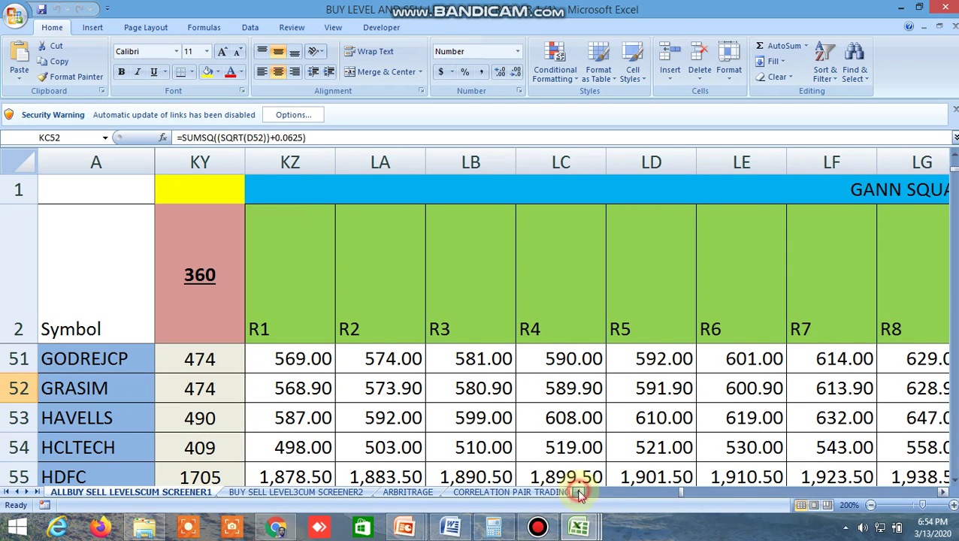
pyautogui.click(301, 388)
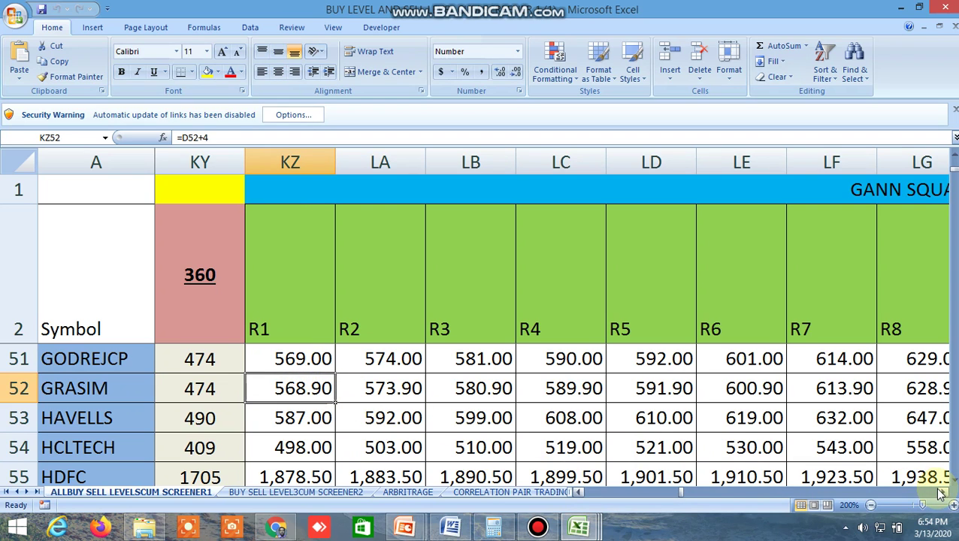
# Select GRASIM's S3, S2, S1 and highest resistance values in turn in the Murrey's Math section.
pyautogui.moveTo(947, 493); pyautogui.dragTo(947, 494)
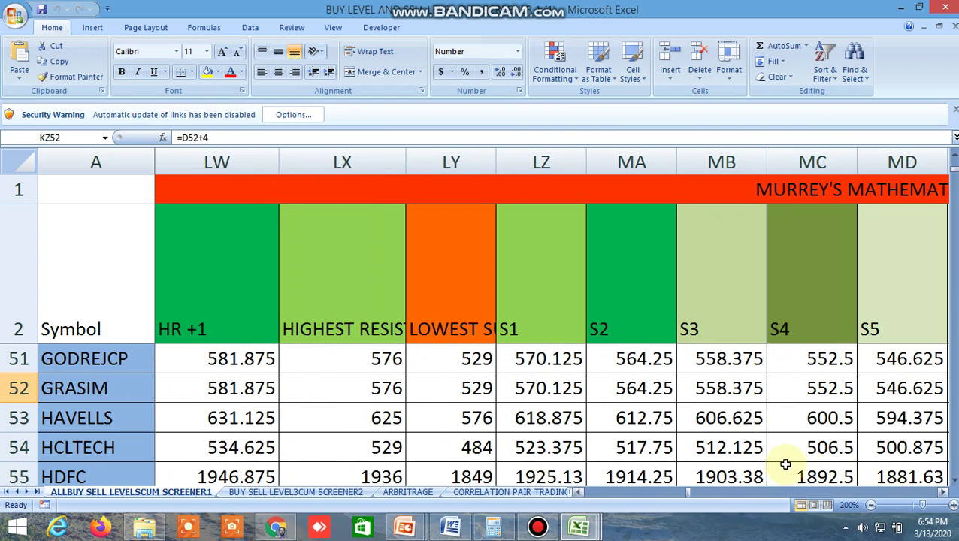
pyautogui.click(706, 391)
pyautogui.click(626, 389)
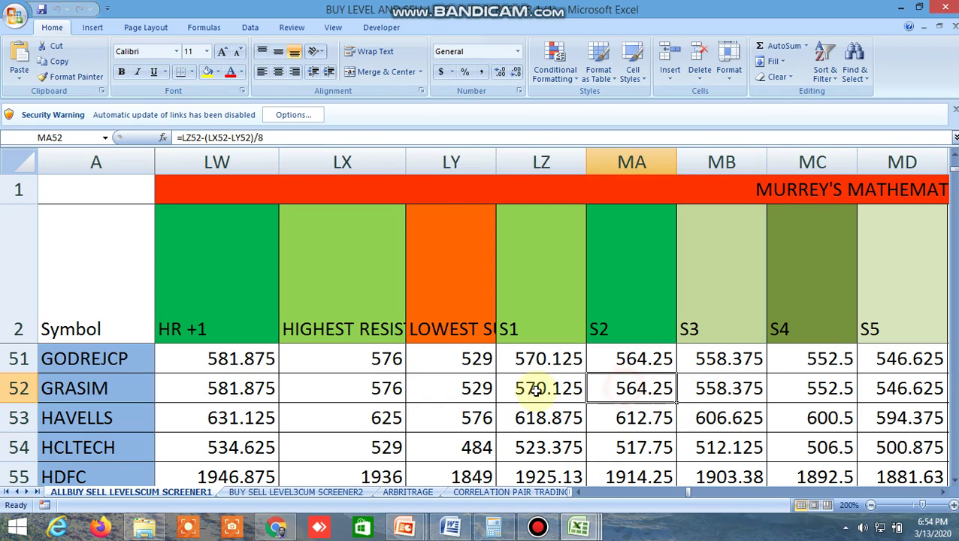
pyautogui.click(533, 391)
pyautogui.click(373, 390)
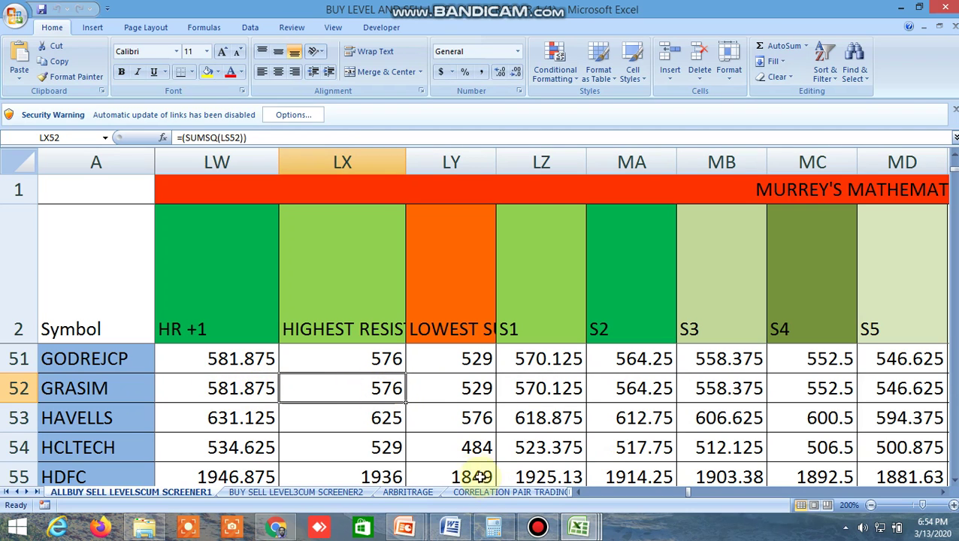
# Open the BUY SELL LEVEL3CUM SCREENER2 sheet and select APOLLOHOSP's 100 MA signal, high and low values in turn.
pyautogui.click(328, 494)
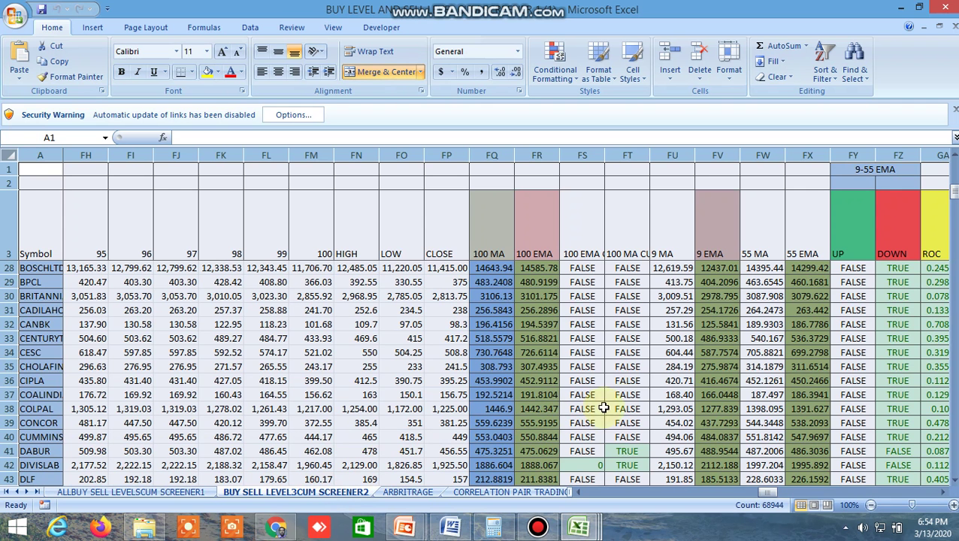
pyautogui.click(617, 384)
pyautogui.scroll(-3, 618, 386)
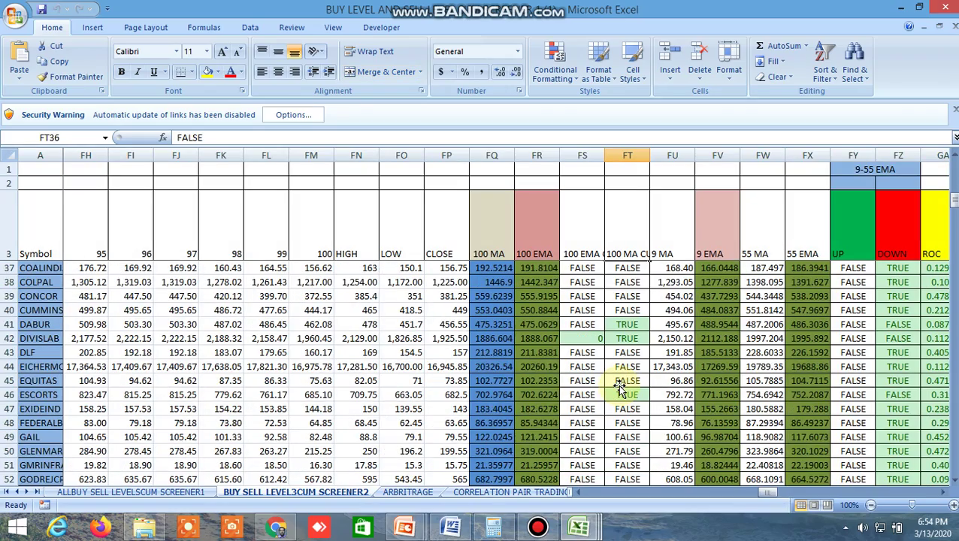
pyautogui.scroll(11, 617, 386)
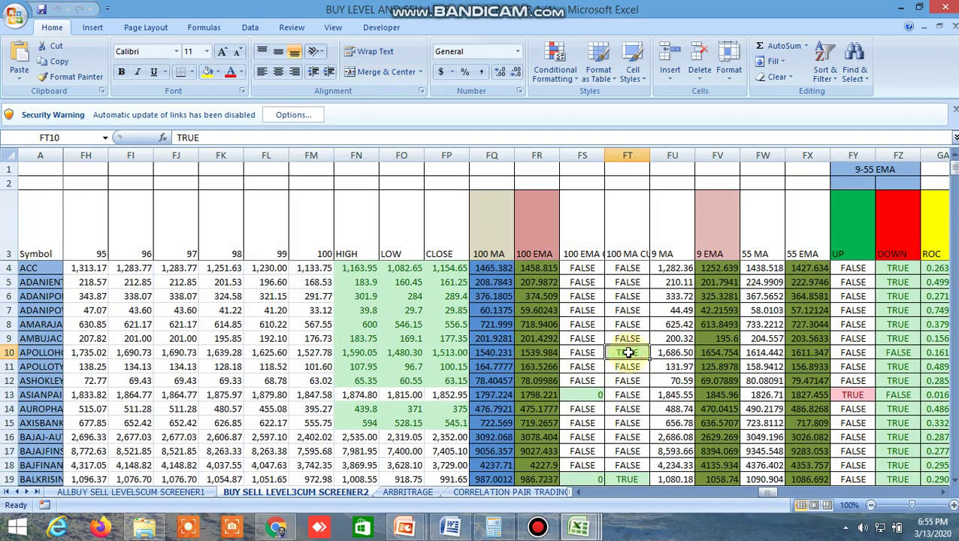
pyautogui.click(353, 352)
pyautogui.click(402, 353)
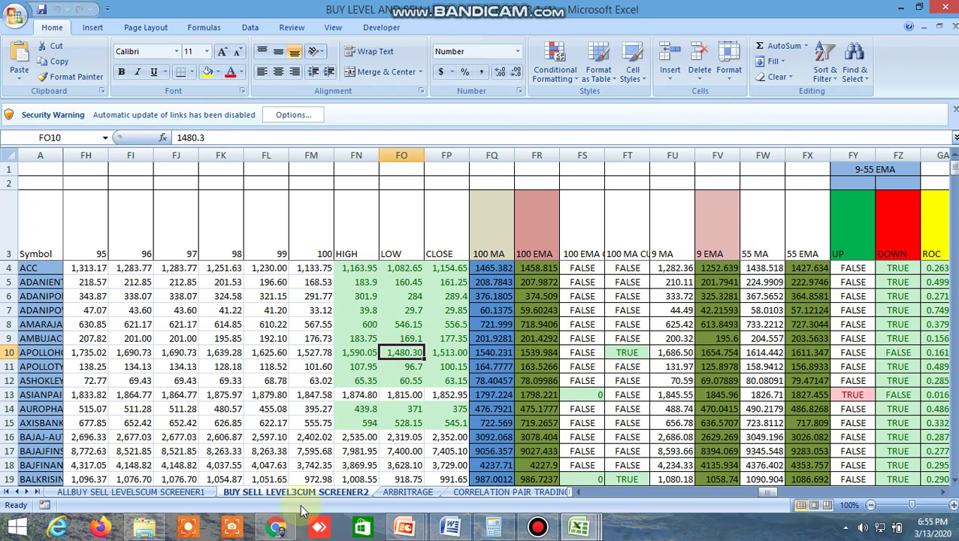
# Switch to Kite in Chrome and open the NSE chart for APOLLOHOSP through the chart's symbol search.
pyautogui.click(276, 527)
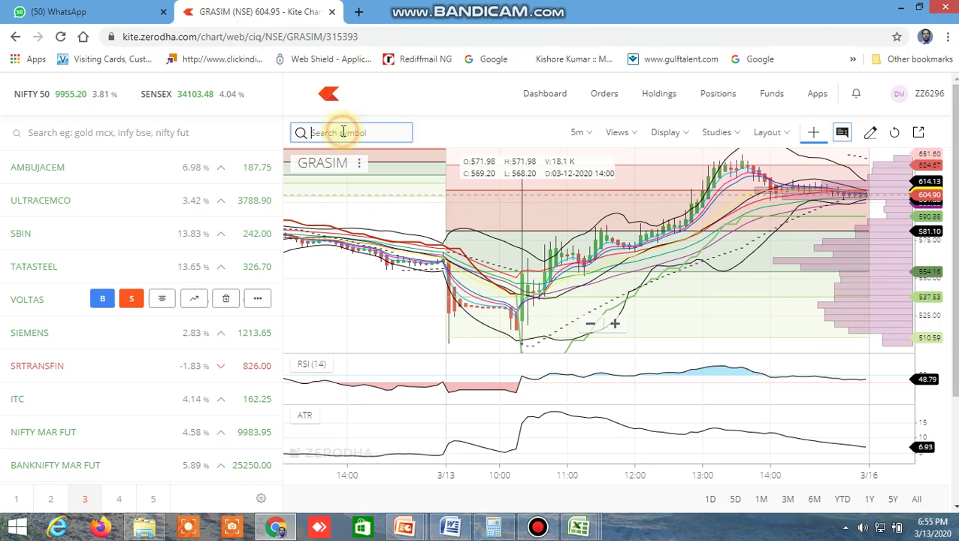
pyautogui.write('APOLL')
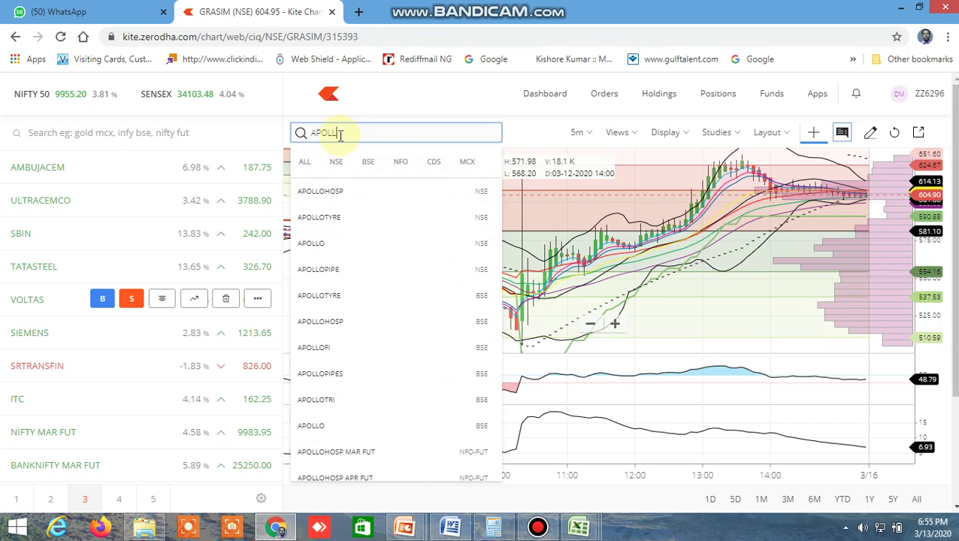
pyautogui.write('OHOSP')
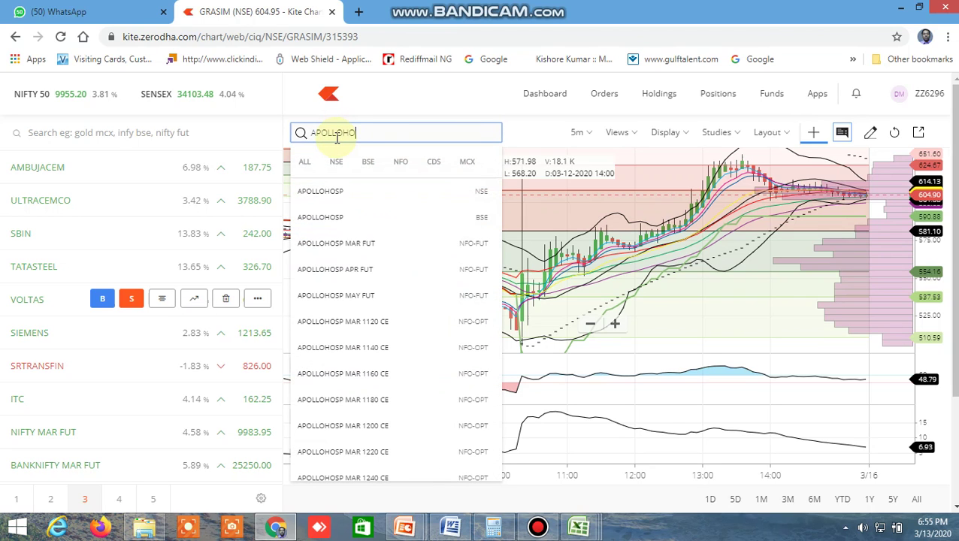
pyautogui.click(332, 192)
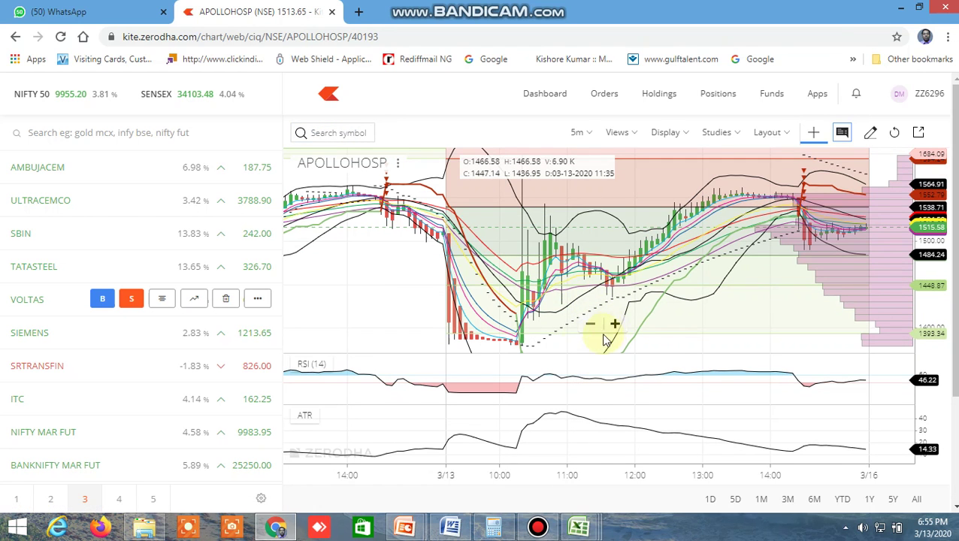
# Compare APOLLOHOSP's high and low values in the Excel workbook with its Kite chart, ending on the chart.
pyautogui.moveTo(591, 527)
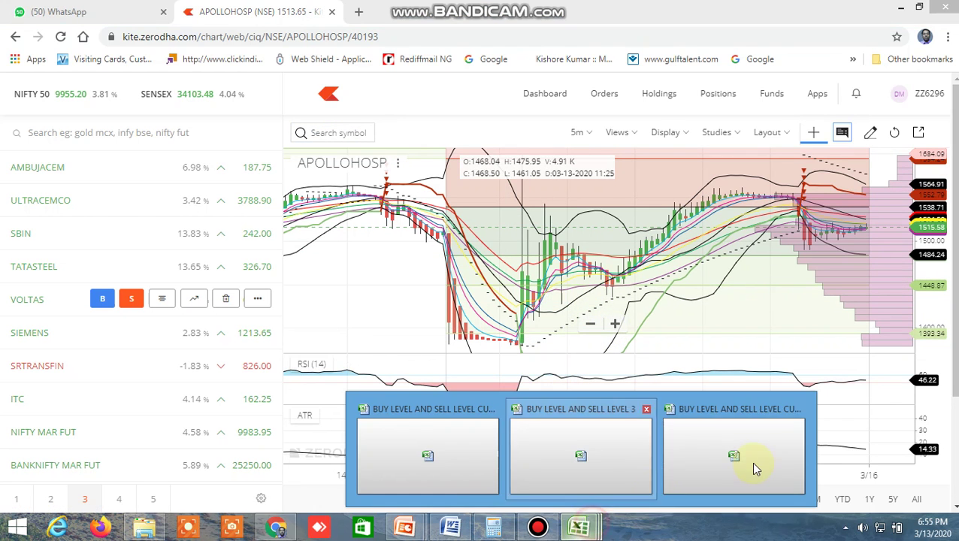
pyautogui.click(754, 467)
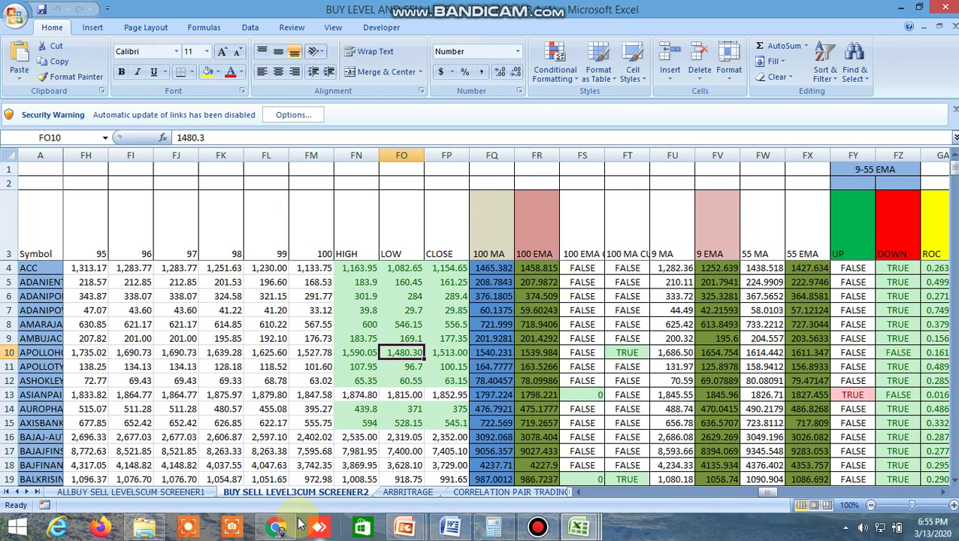
pyautogui.click(276, 527)
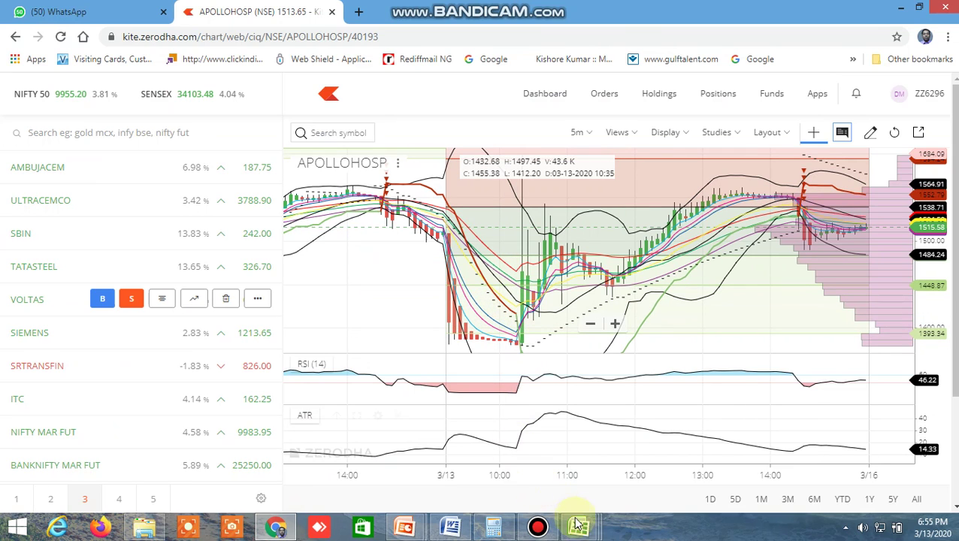
pyautogui.moveTo(581, 522)
pyautogui.click(717, 454)
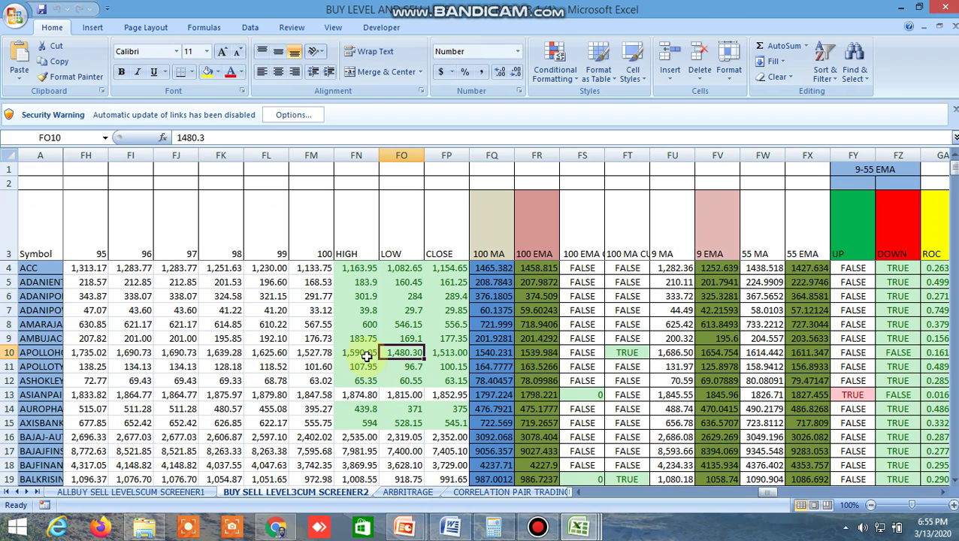
pyautogui.click(277, 526)
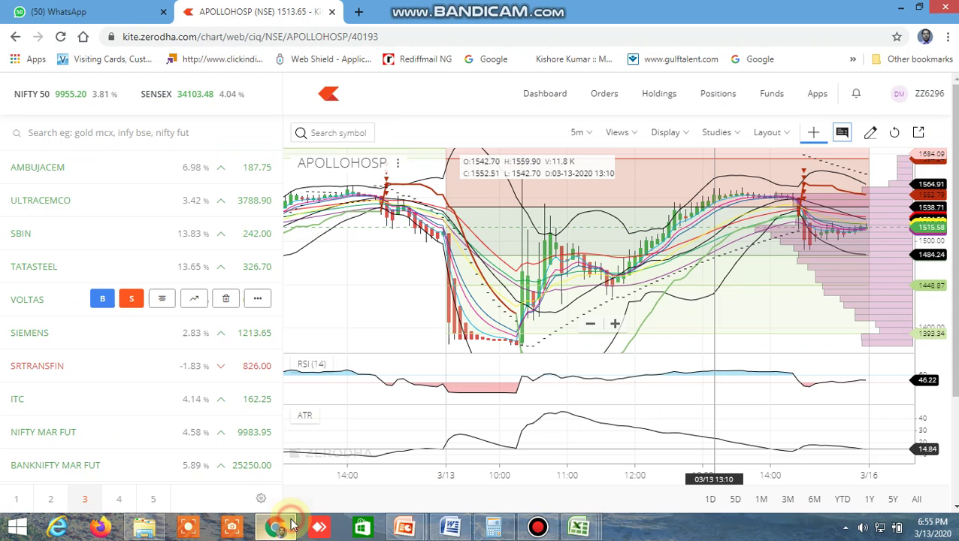